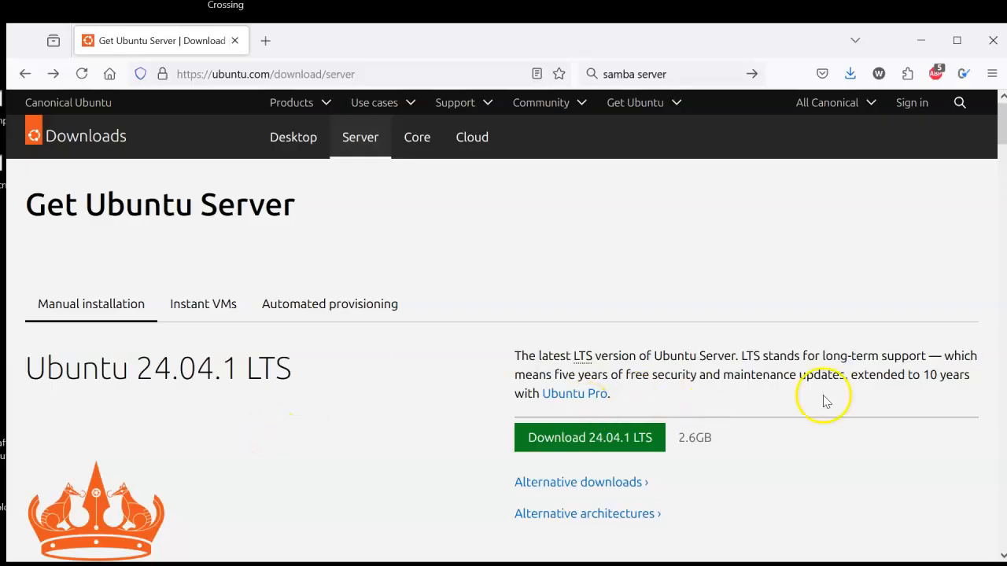
Step: Request the Ubuntu Server 24.04.1 LTS download and dismiss the save dialog
left_click(590, 443)
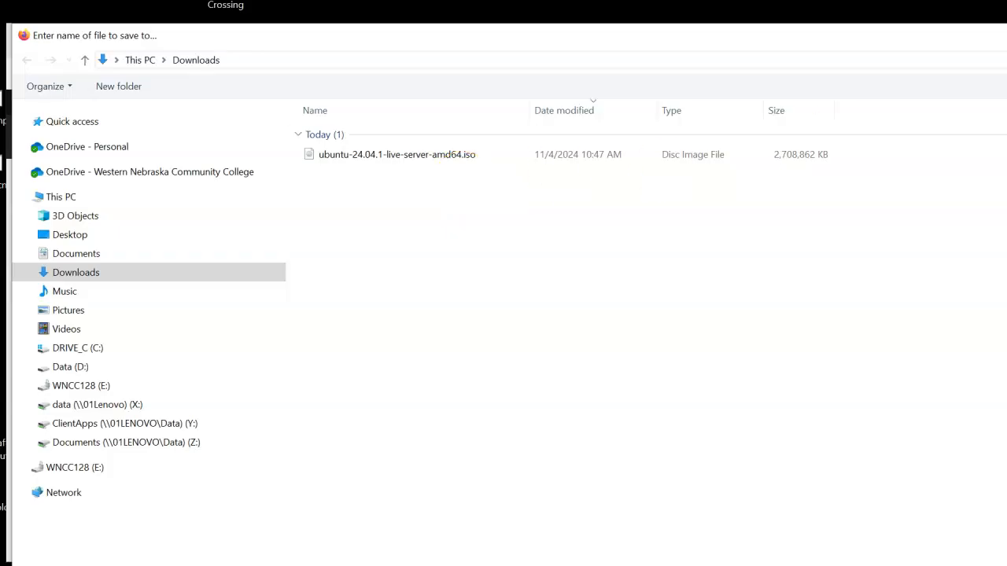
key("Escape")
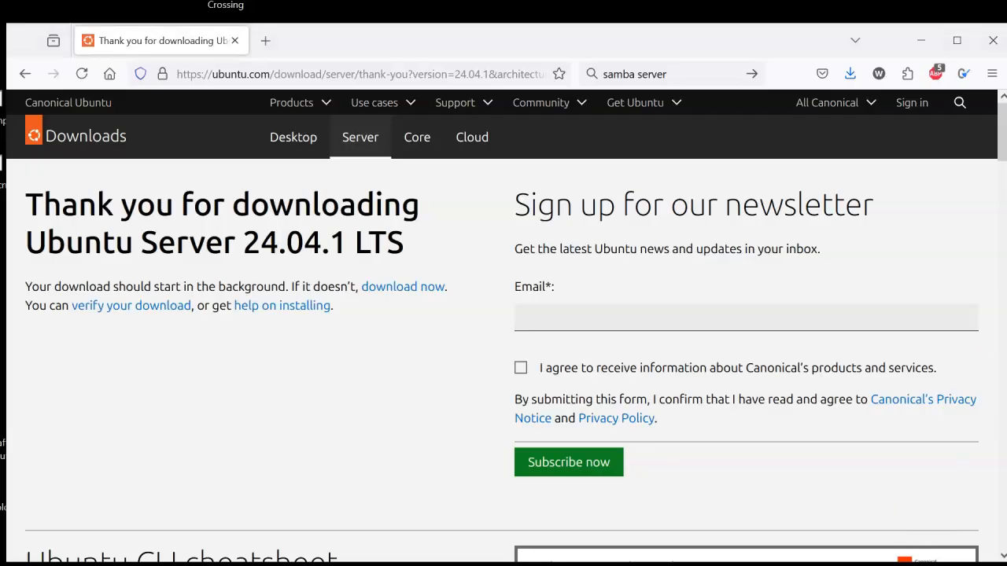
Step: Switch to VirtualBox and create a virtual machine named Ubuntu Server with 2048 MB memory, 1 CPU and a 25 GB VDI disk
key("alt+Tab")
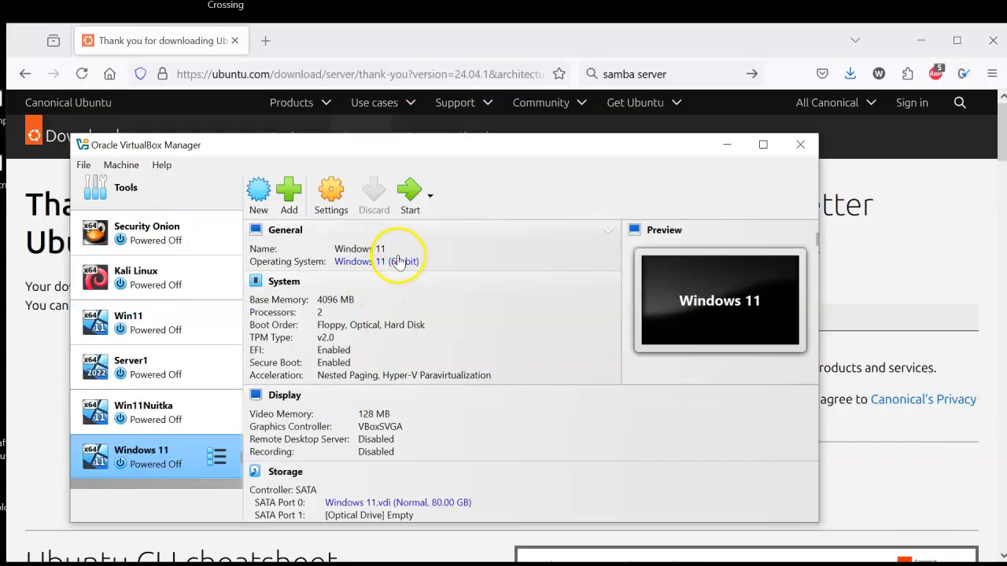
left_click(266, 200)
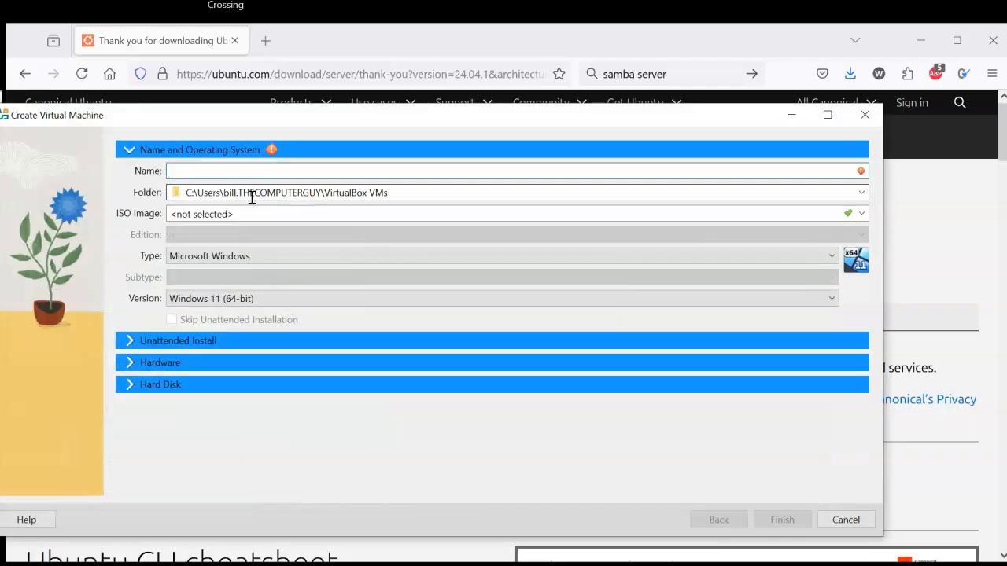
type("U")
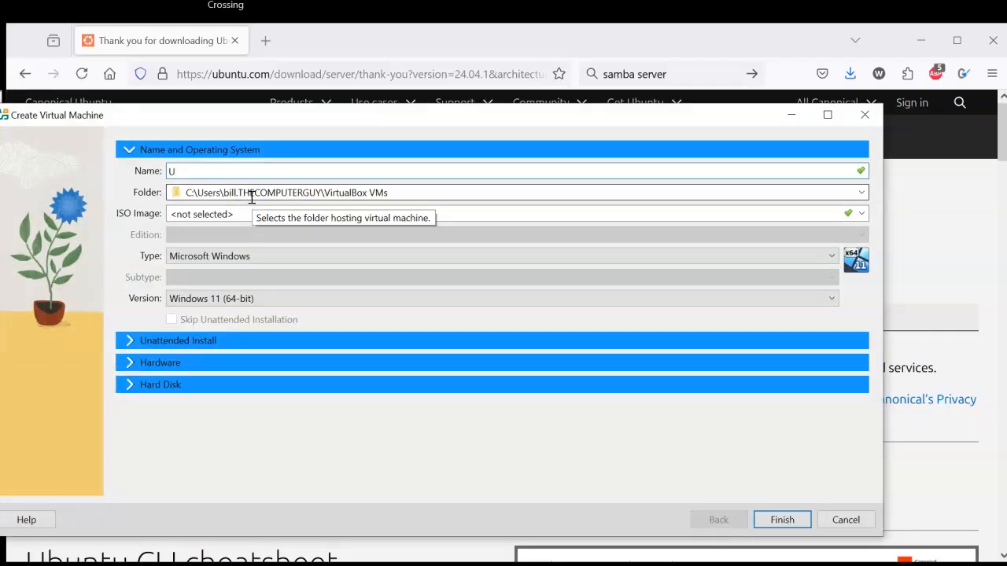
type("buntu Server")
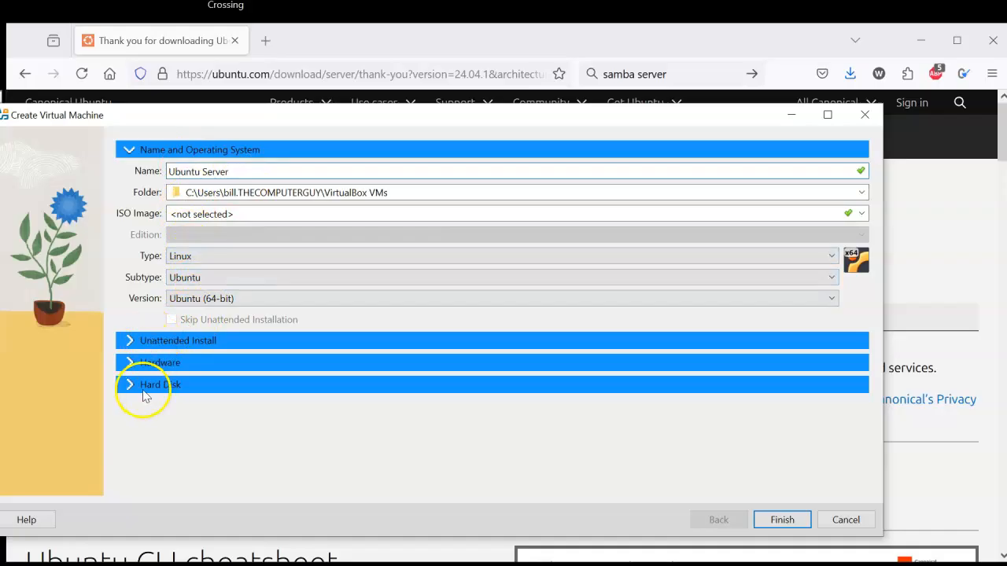
left_click(138, 365)
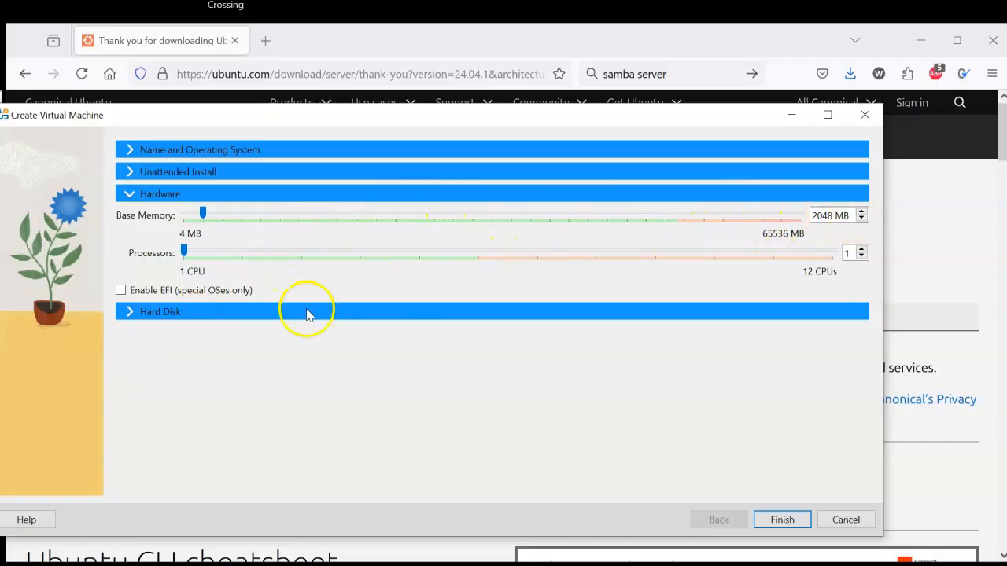
left_click(132, 315)
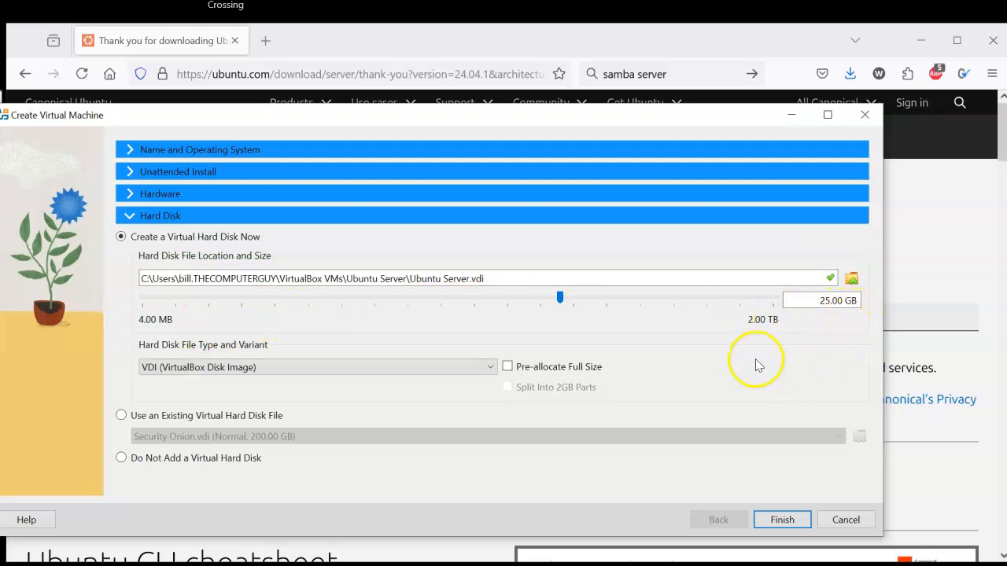
left_click(783, 520)
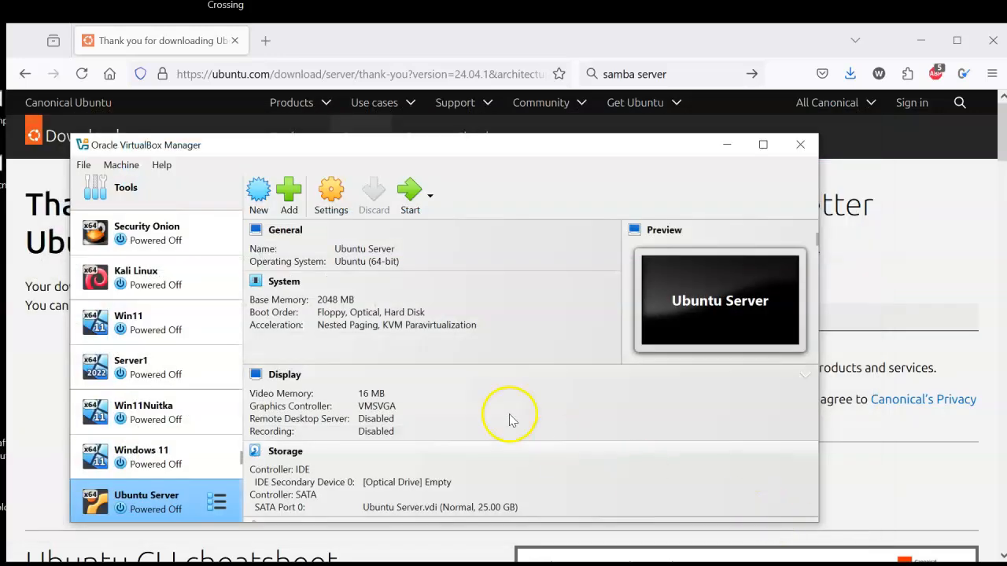
Step: Start the Ubuntu Server virtual machine and retry booting with ubuntu-24.04.1-live-server-amd64.iso from Downloads mounted as its DVD
left_click(410, 191)
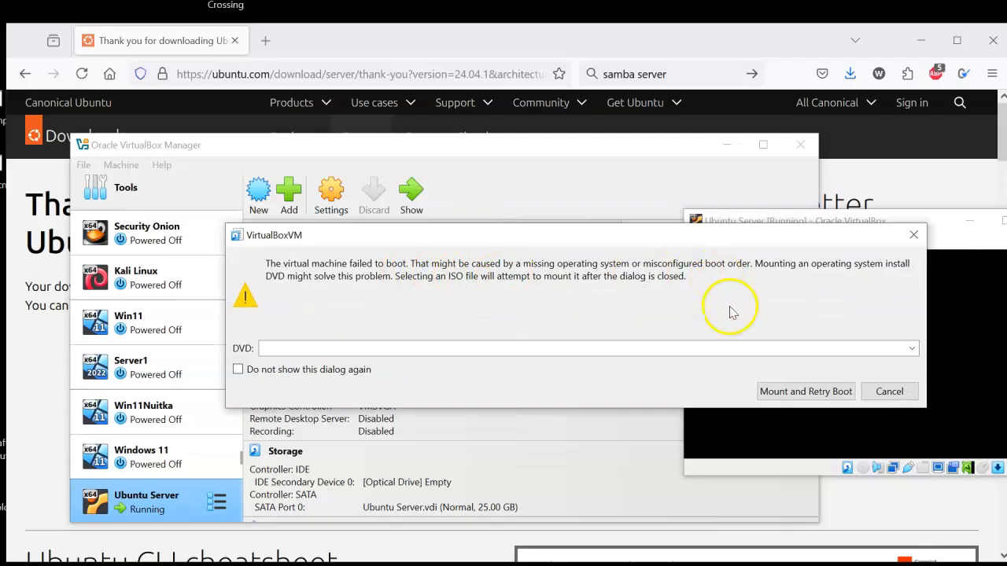
left_click(912, 349)
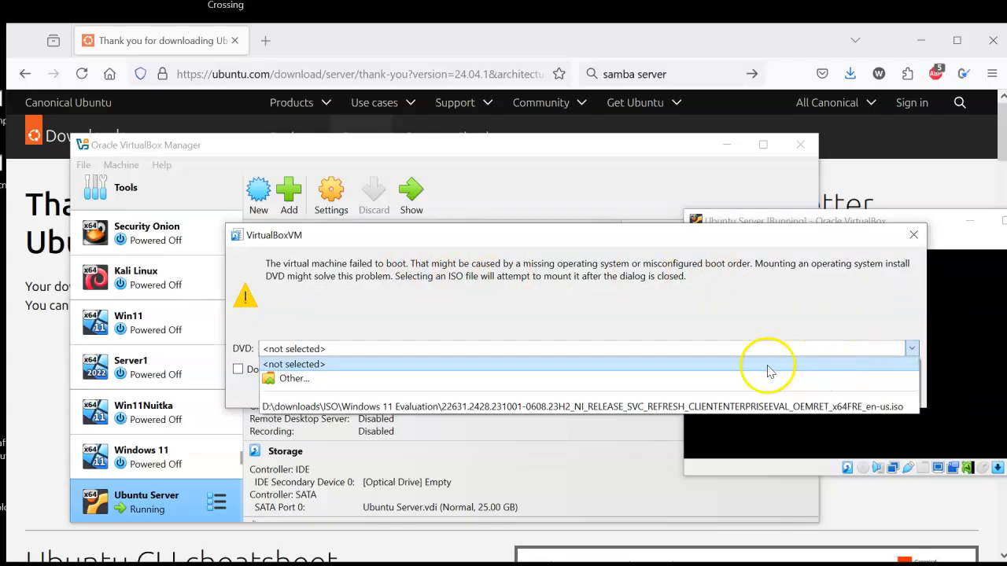
left_click(439, 381)
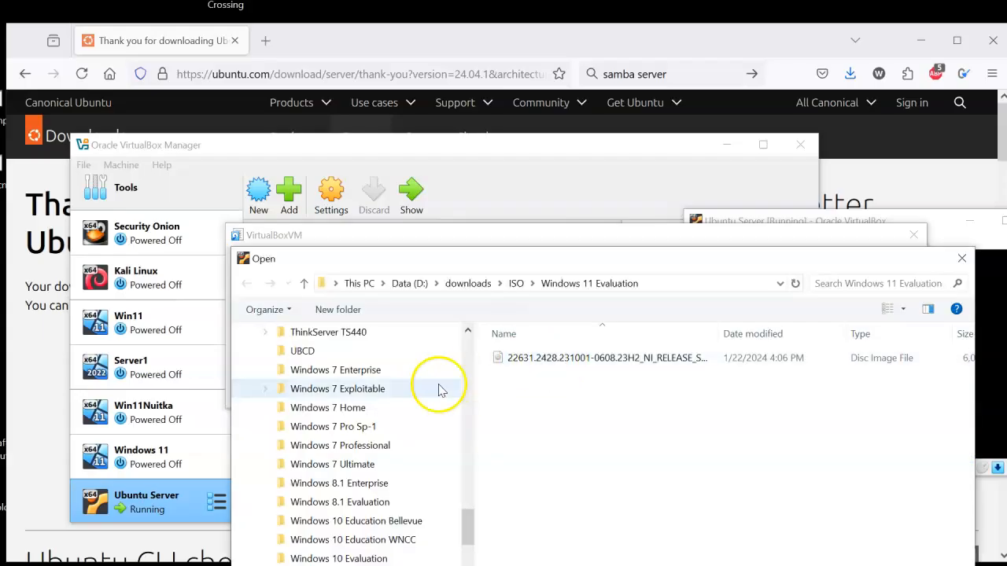
scroll(441, 386, "up", 15)
scroll(342, 405, "up", 3)
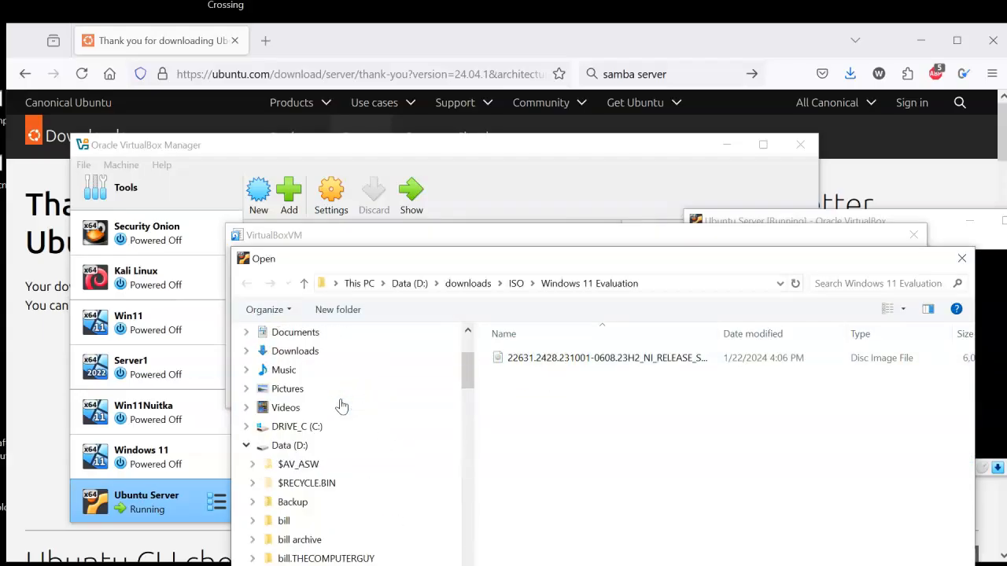
left_click(323, 415)
double_click(570, 382)
left_click(779, 389)
Step: Reposition and enlarge the virtual machine window, and scale its virtual screen to 125%
left_click_drag(794, 223, 198, 51)
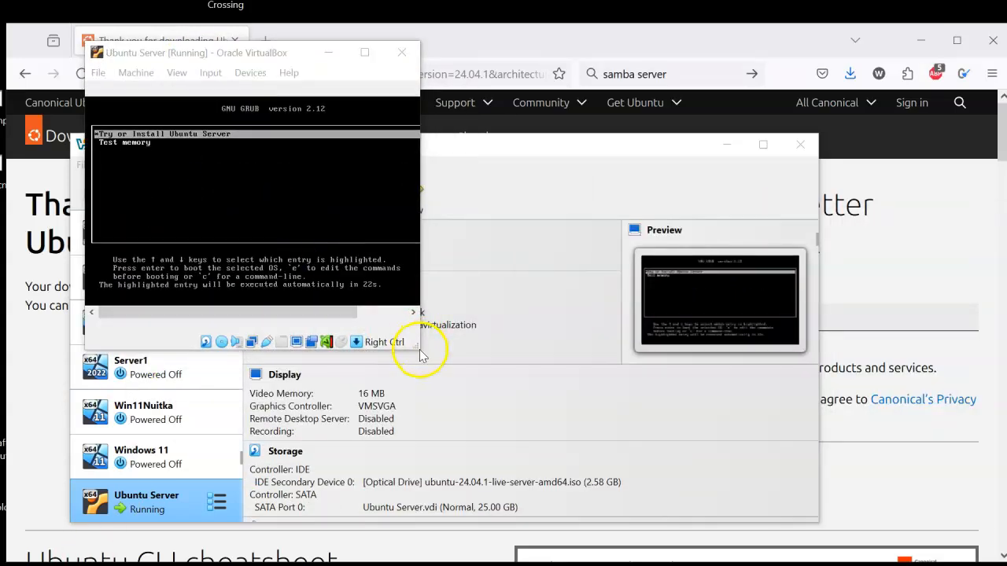
left_click_drag(422, 346, 725, 522)
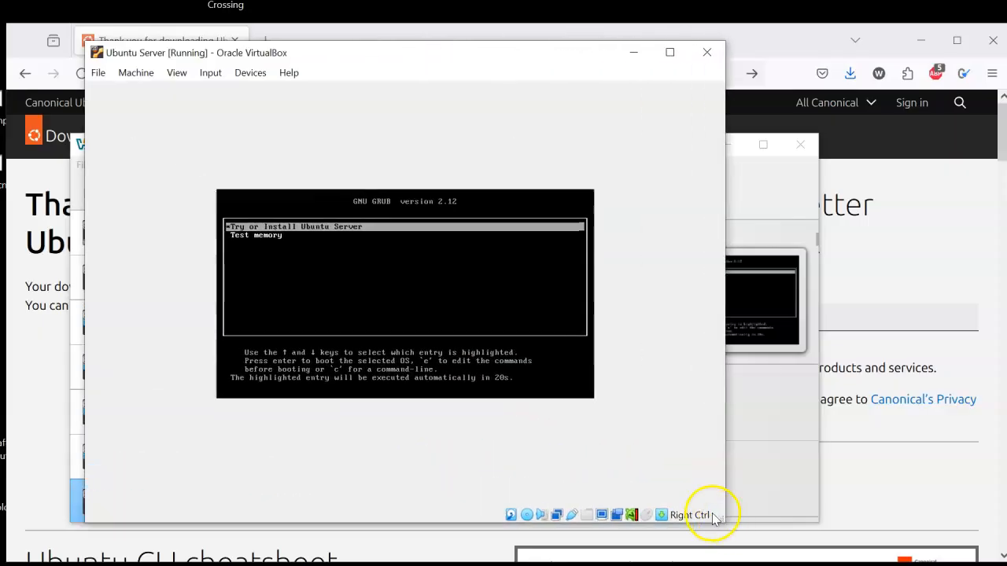
left_click(176, 72)
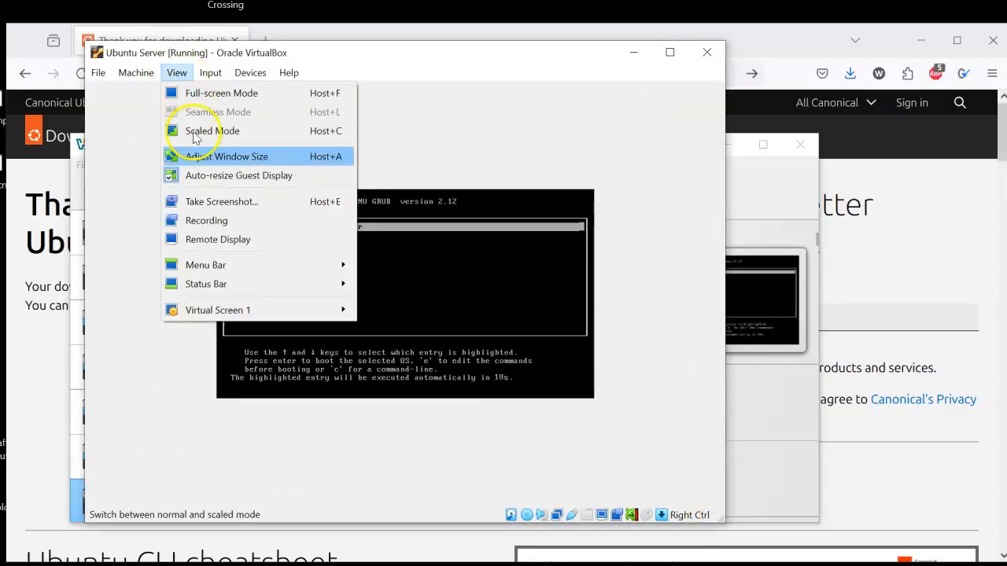
mouse_move(206, 310)
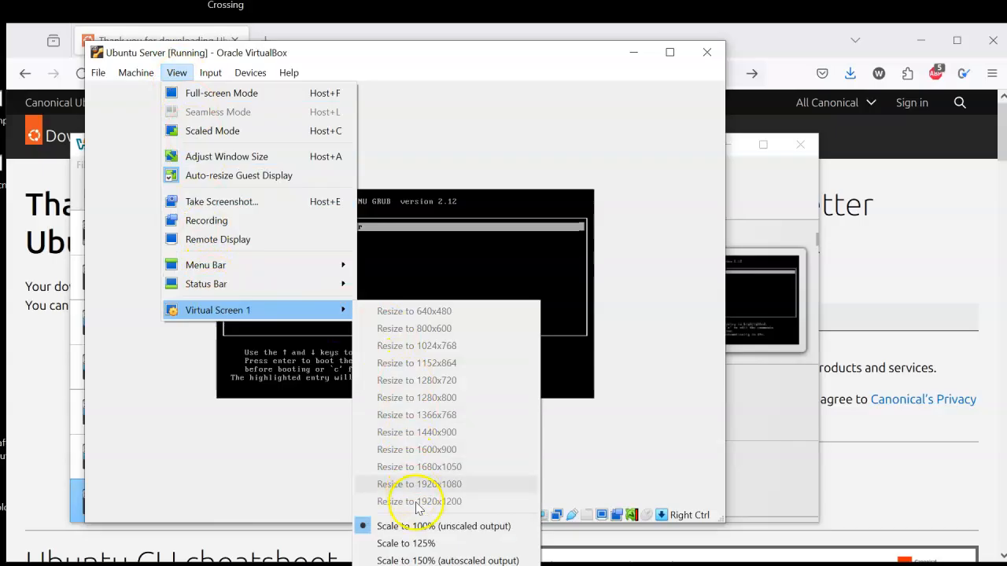
left_click(430, 543)
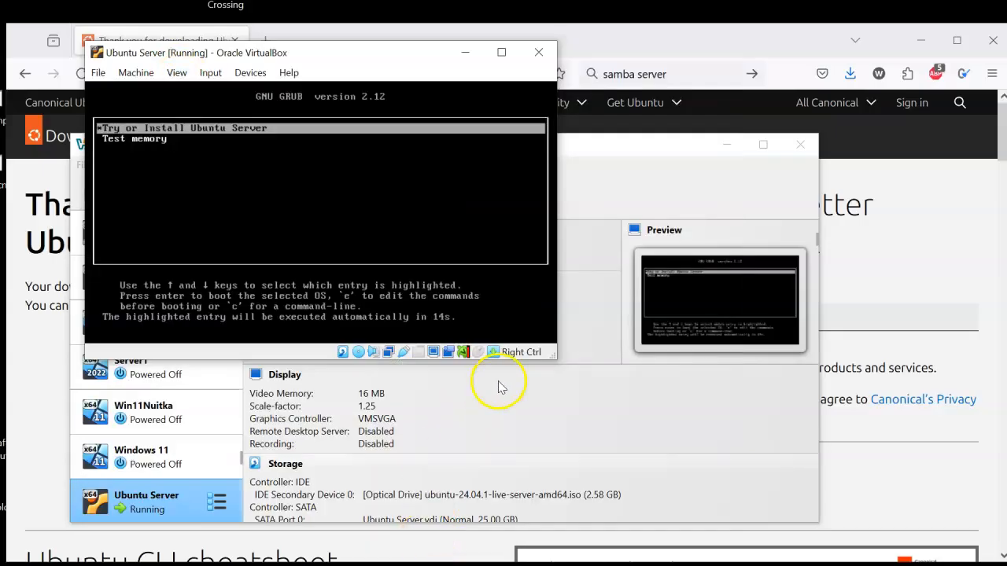
left_click_drag(542, 359, 663, 479)
Step: Boot the Try or Install Ubuntu Server entry and choose English as the installer language
left_click(317, 265)
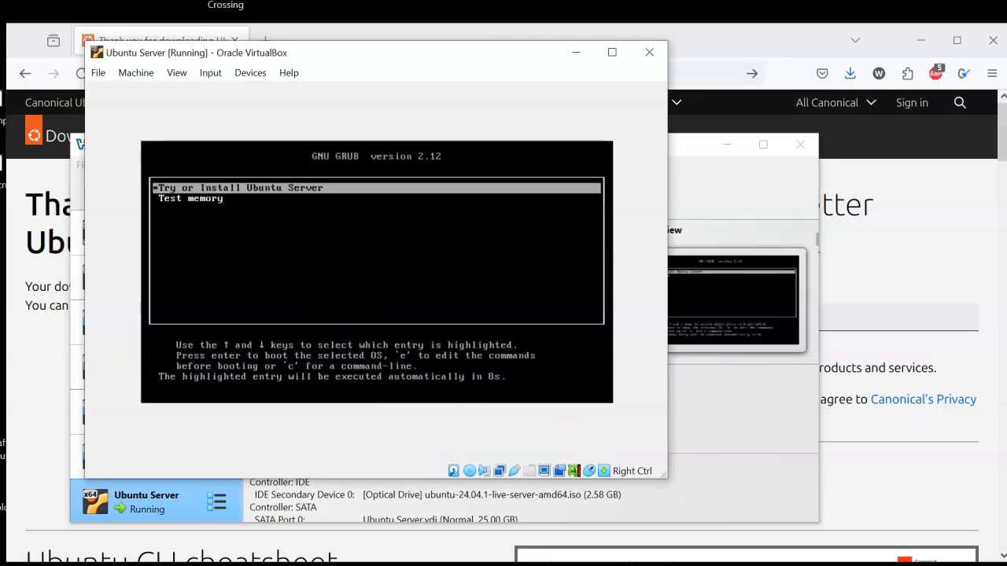
key("Return")
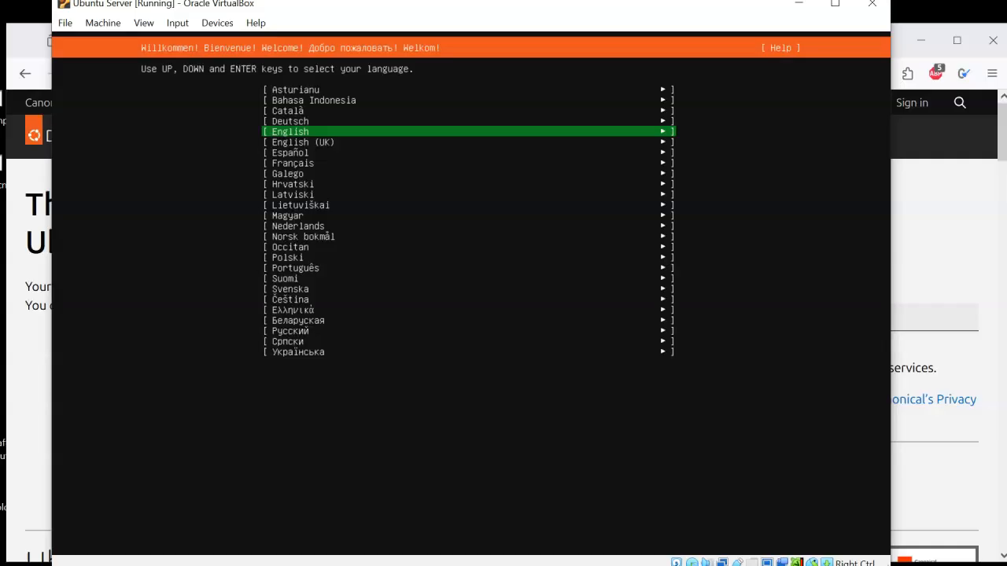
key("Return")
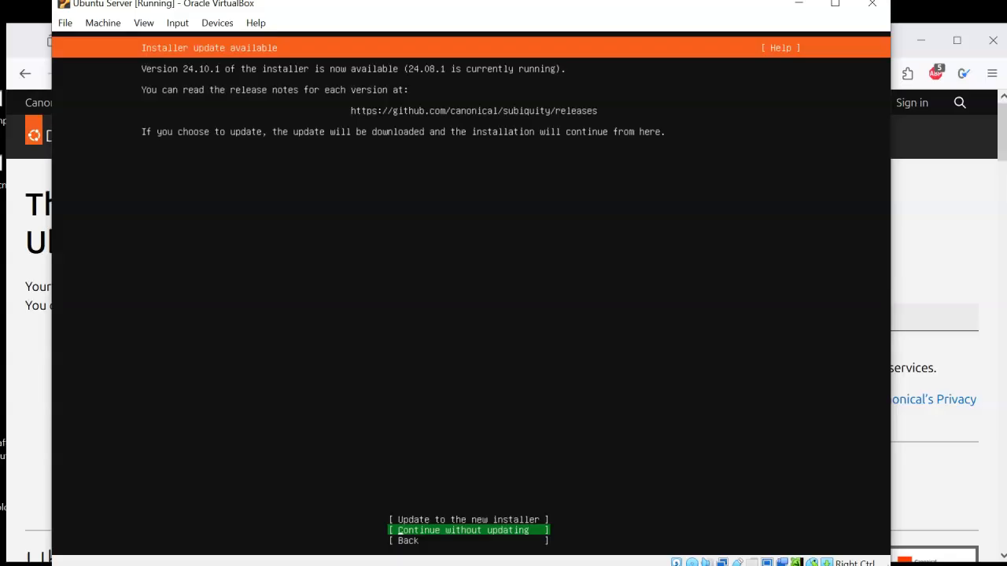
Step: Update to the new installer, version 24.10.1, before continuing the installation
key("Up")
key("Up")
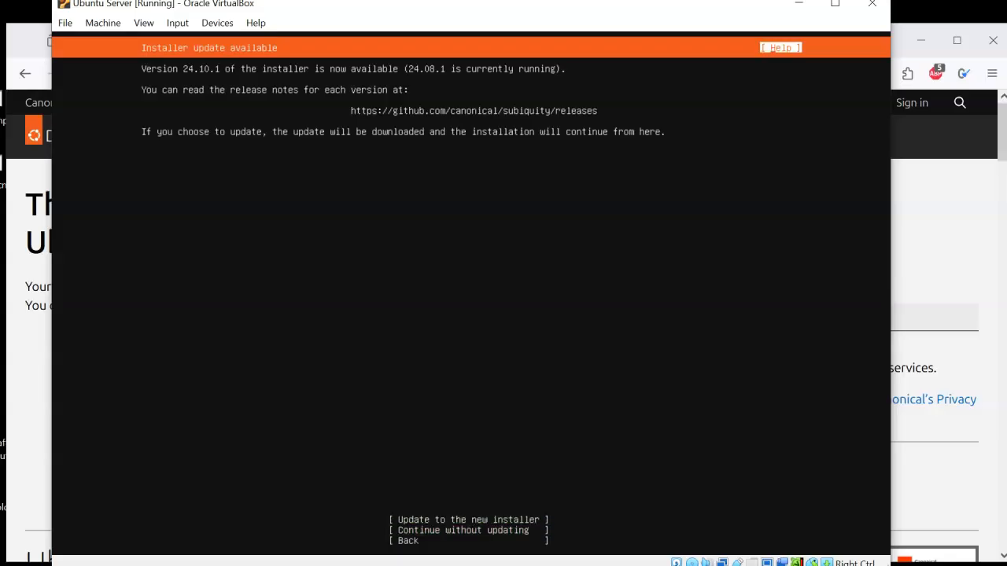
key("Down")
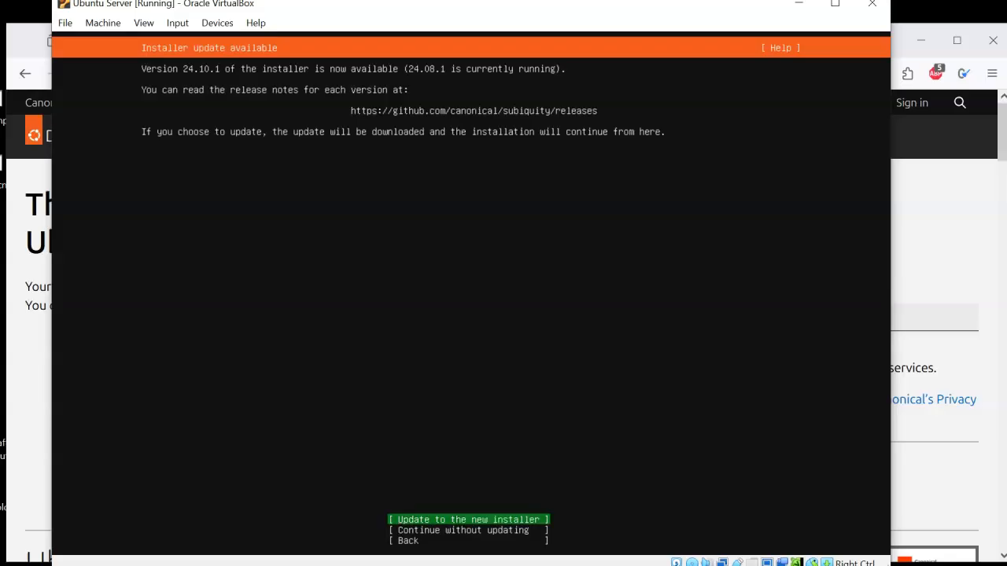
key("Return")
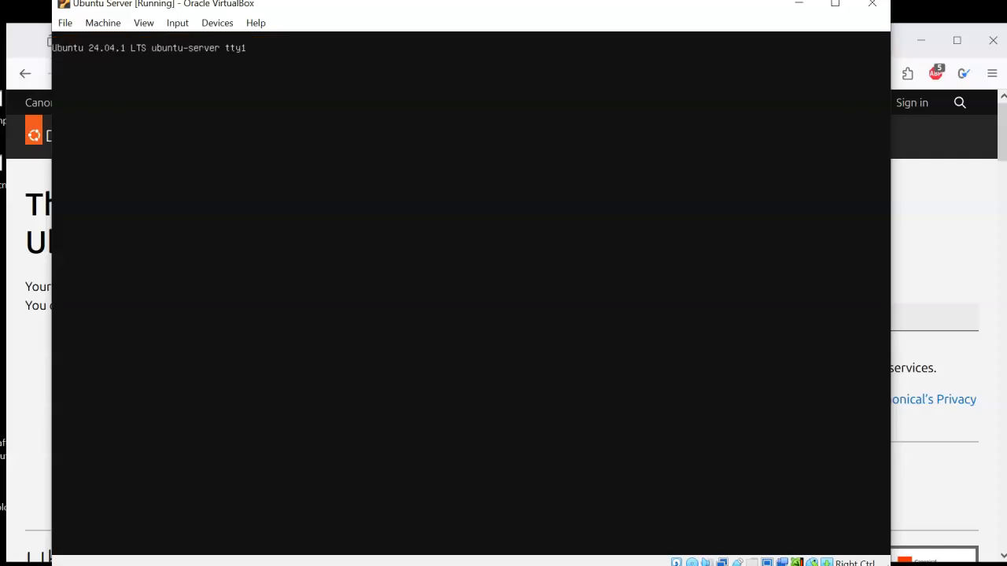
Step: Accept the English (US) keyboard layout and the default Ubuntu Server installation base
left_click(313, 385)
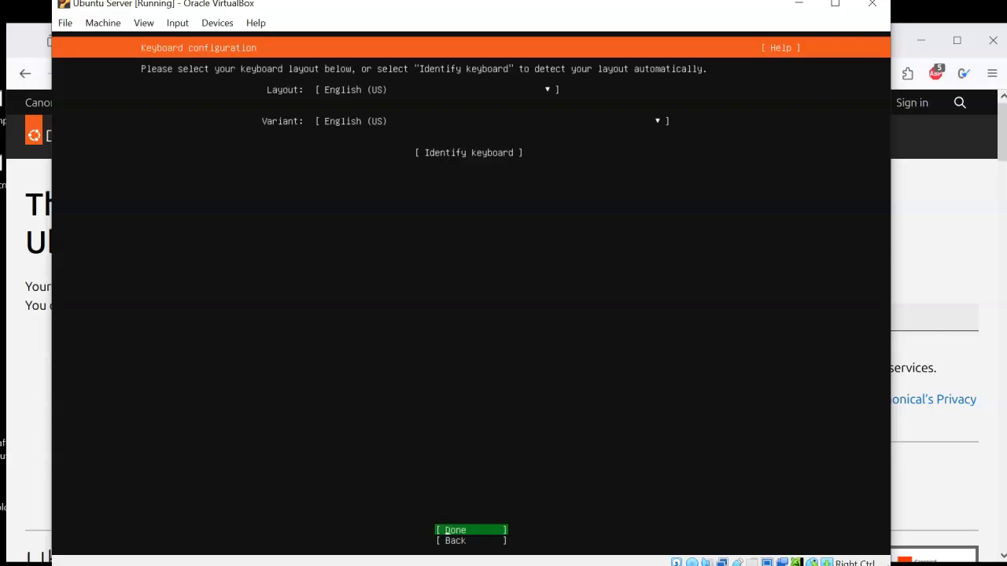
key("Return")
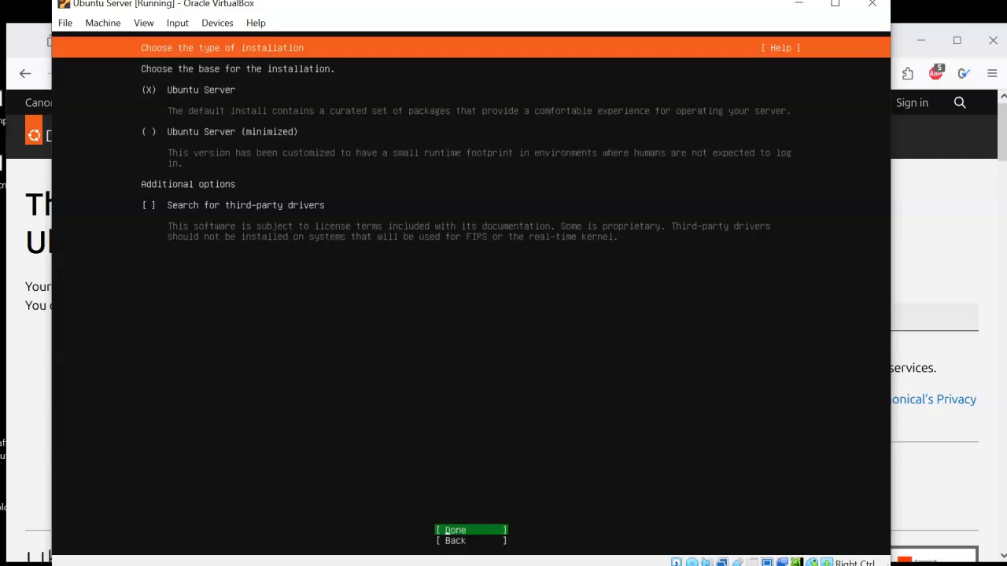
key("Return")
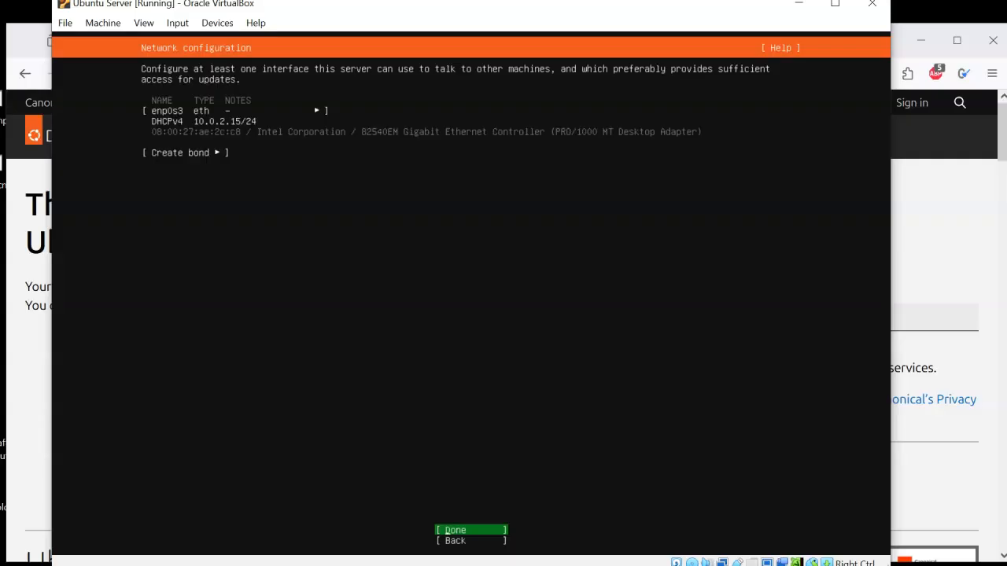
Step: Accept the default network and archive mirror configuration, leaving the proxy address blank
key("Return")
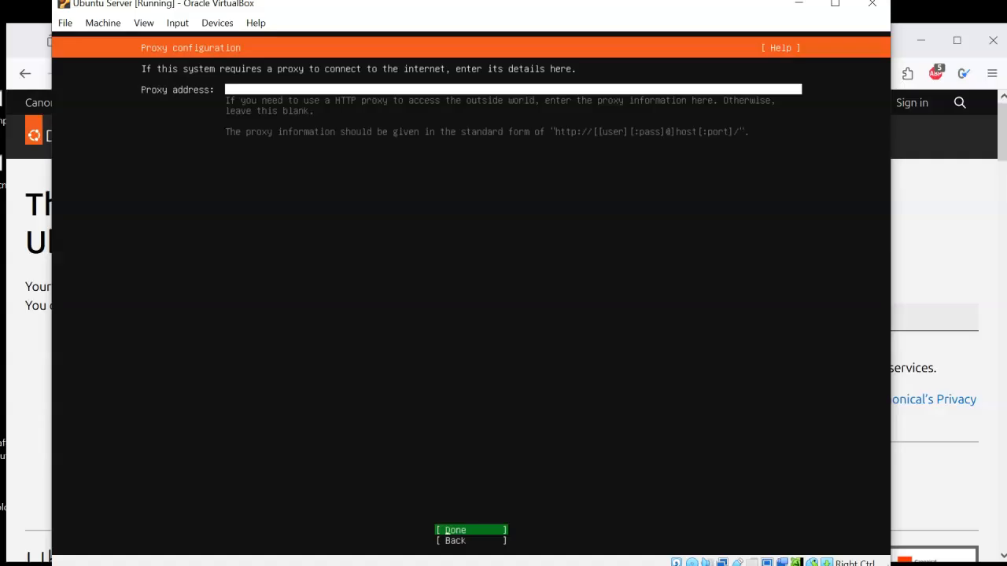
key("Return")
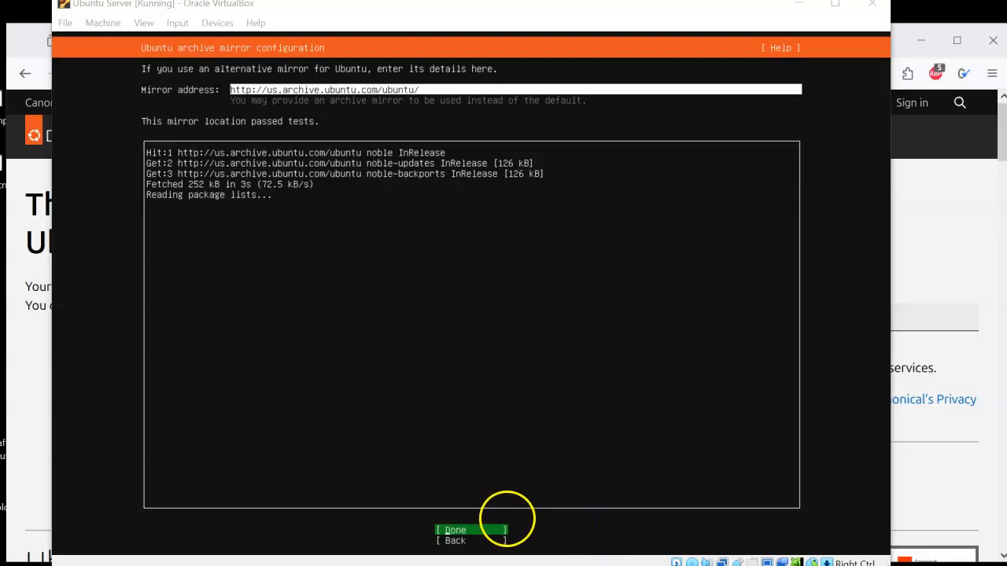
left_click(504, 521)
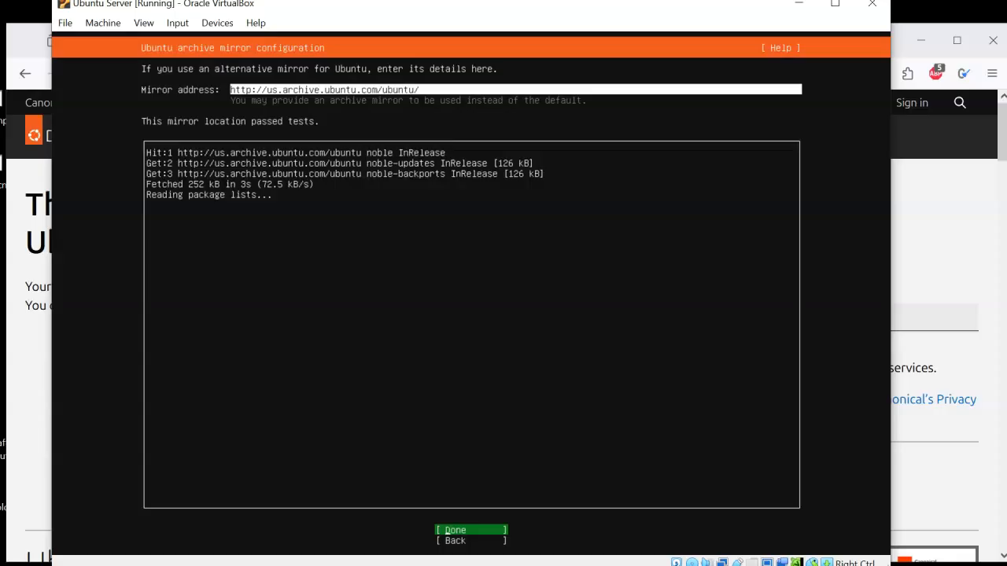
key("Return")
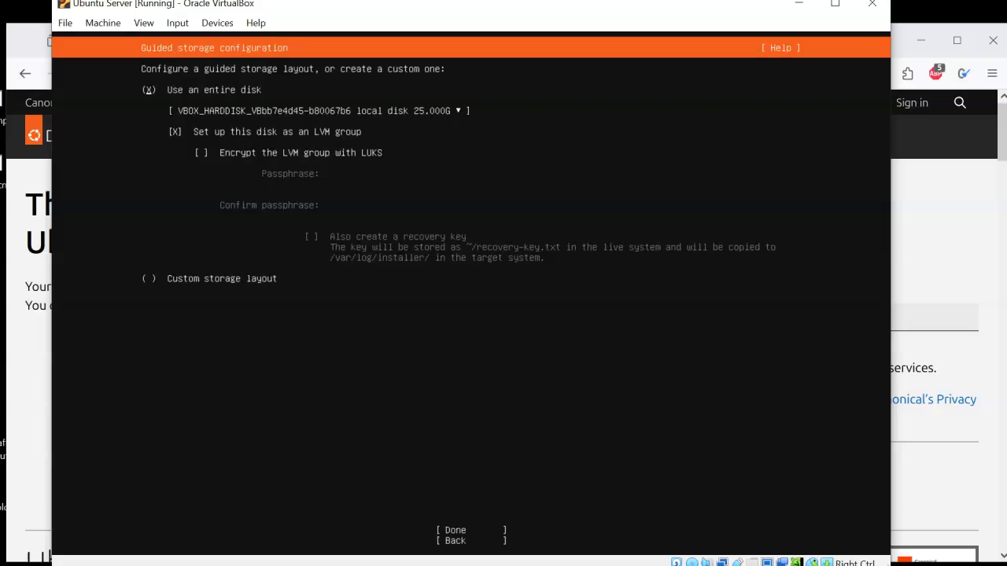
Step: Accept the guided storage layout using the entire disk as an unencrypted LVM group, and confirm the destructive formatting
key("Down")
key("Down")
key("Down")
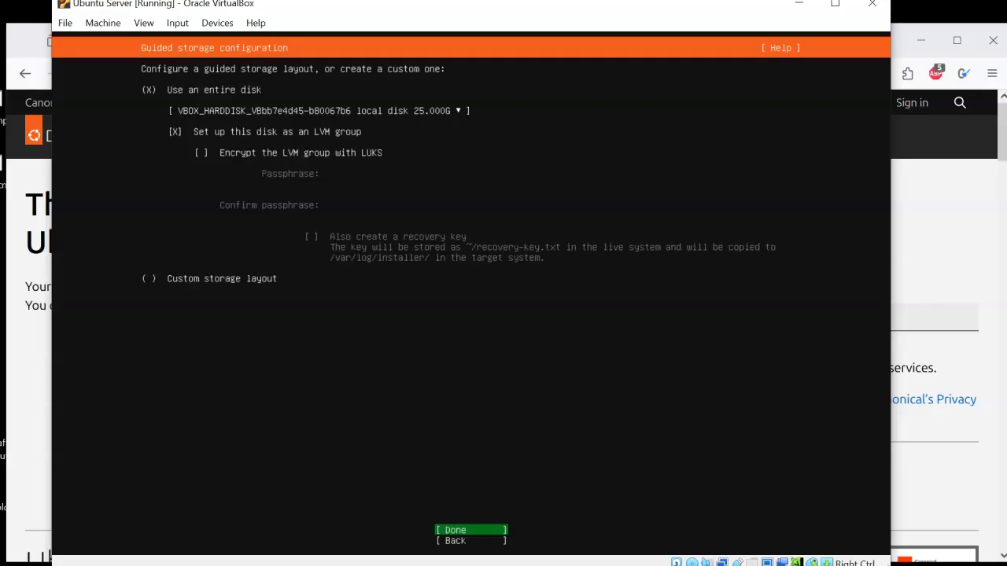
key("Return")
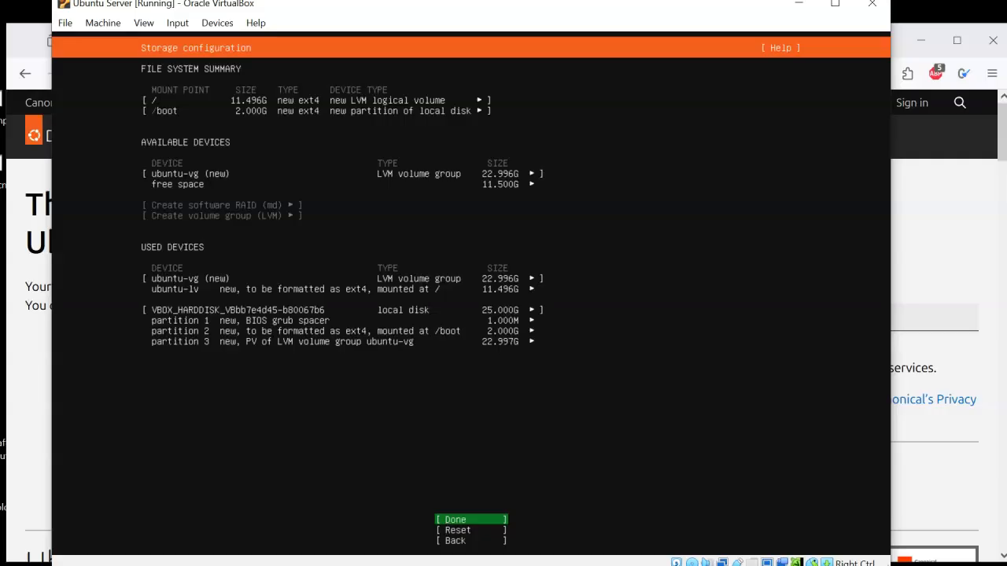
key("Return")
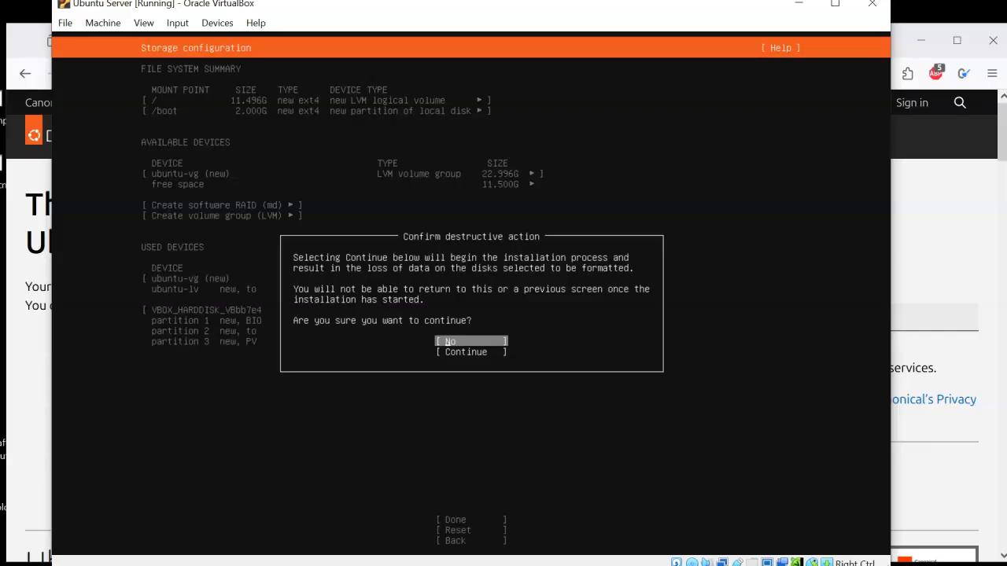
key("Down")
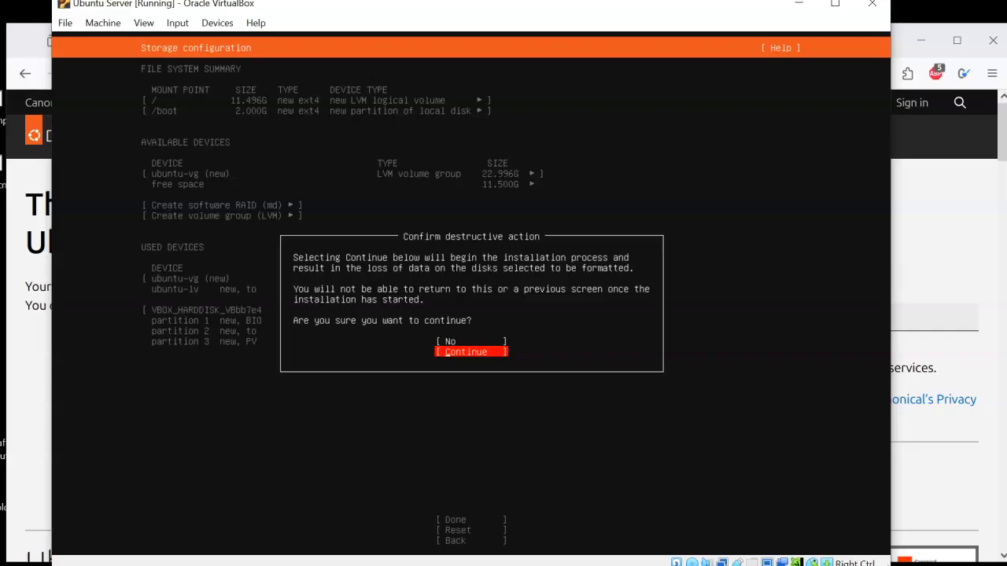
key("Return")
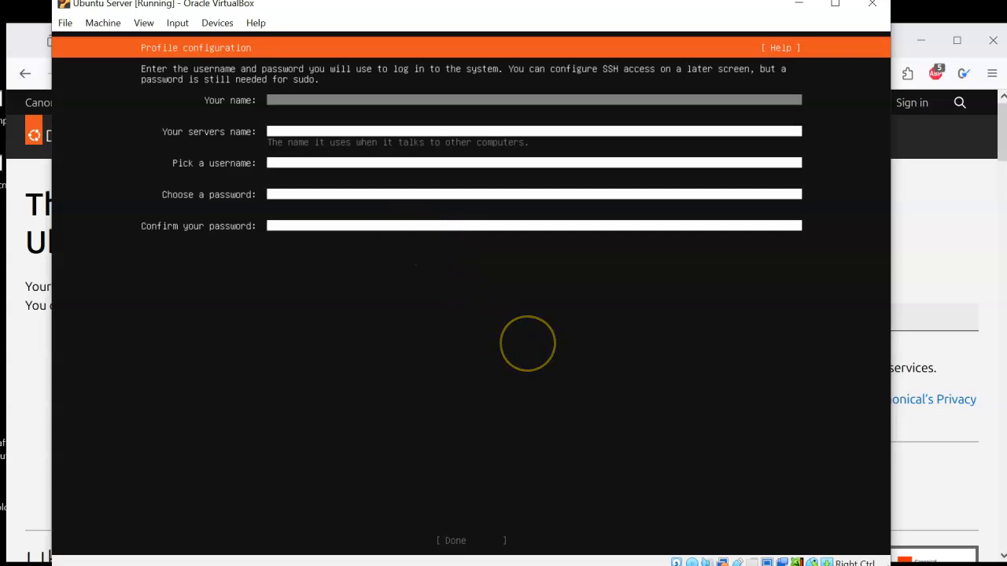
Step: Enter the user's full name in the profile and set the server's name to ubuntu24
type("Bi")
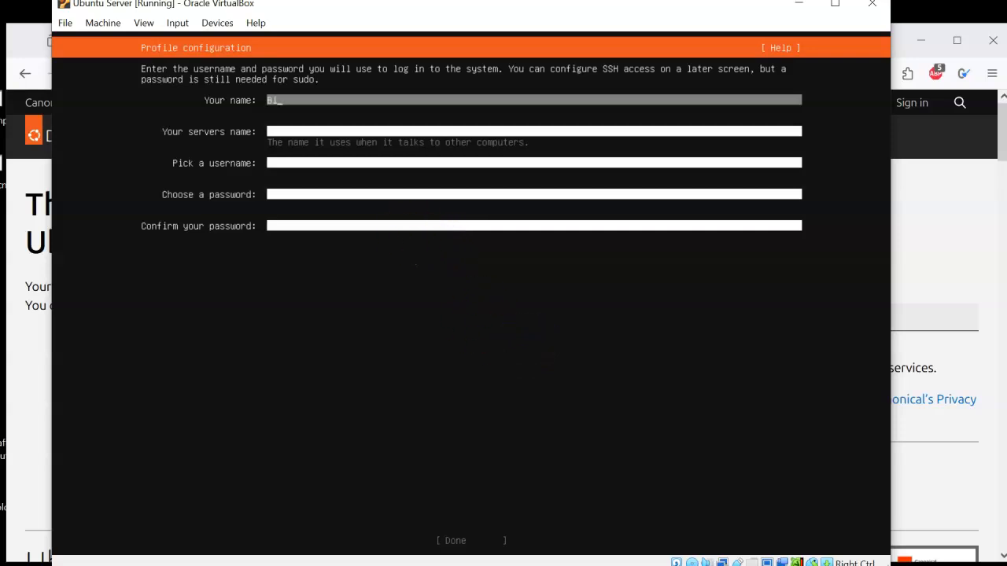
type("ll Loring")
key("Tab")
type("ubuntu")
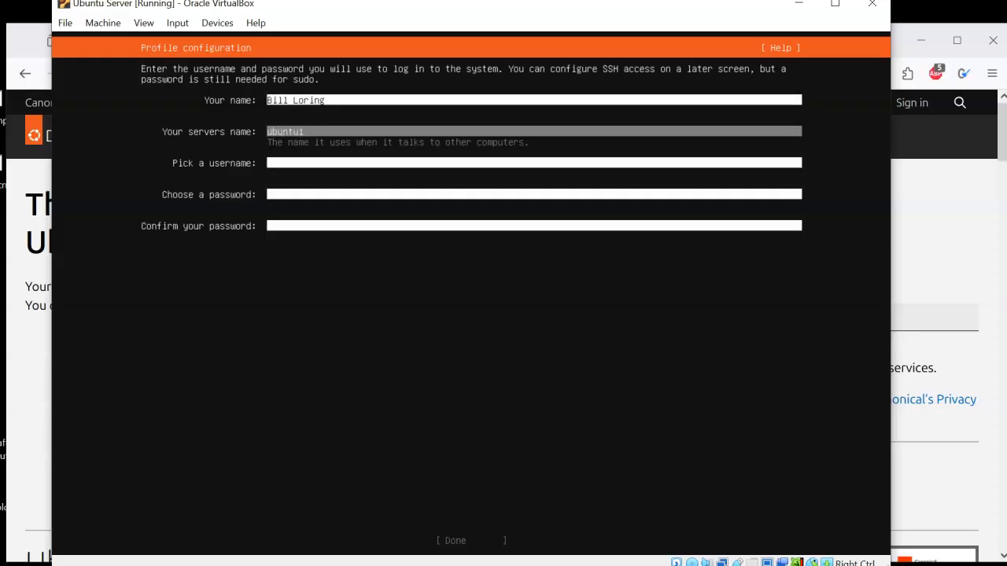
type("1")
key("BackSpace")
type("24")
key("Tab")
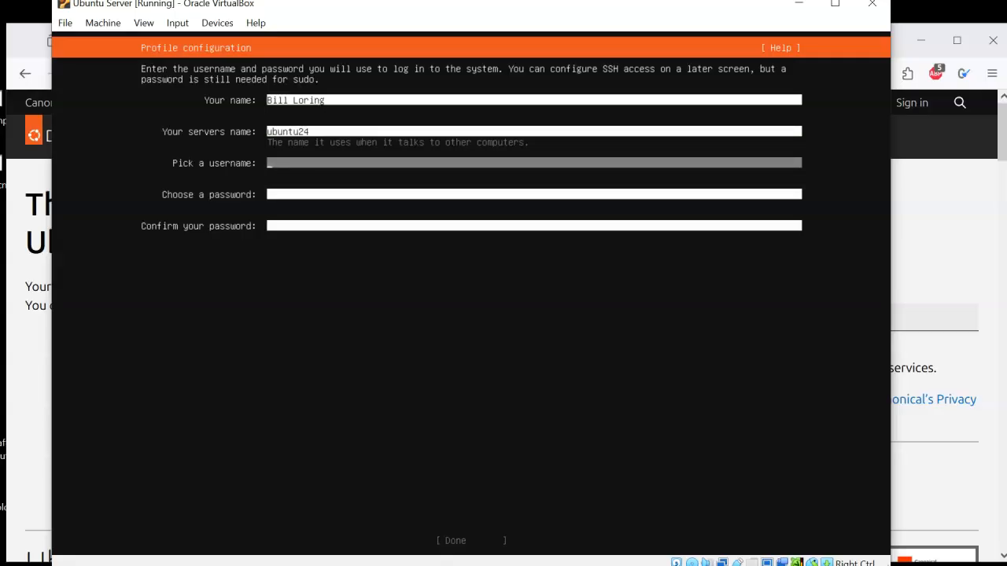
Step: Set the username to user1, enter and confirm the account password, and submit the profile
type("user1")
key("Tab")
type("**********")
key("Tab")
type("**********")
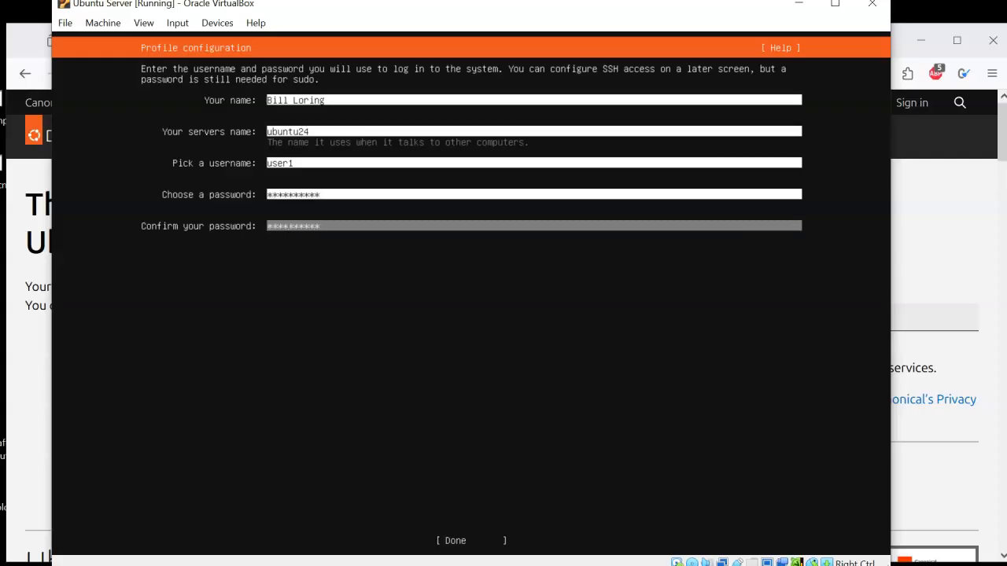
key("Tab")
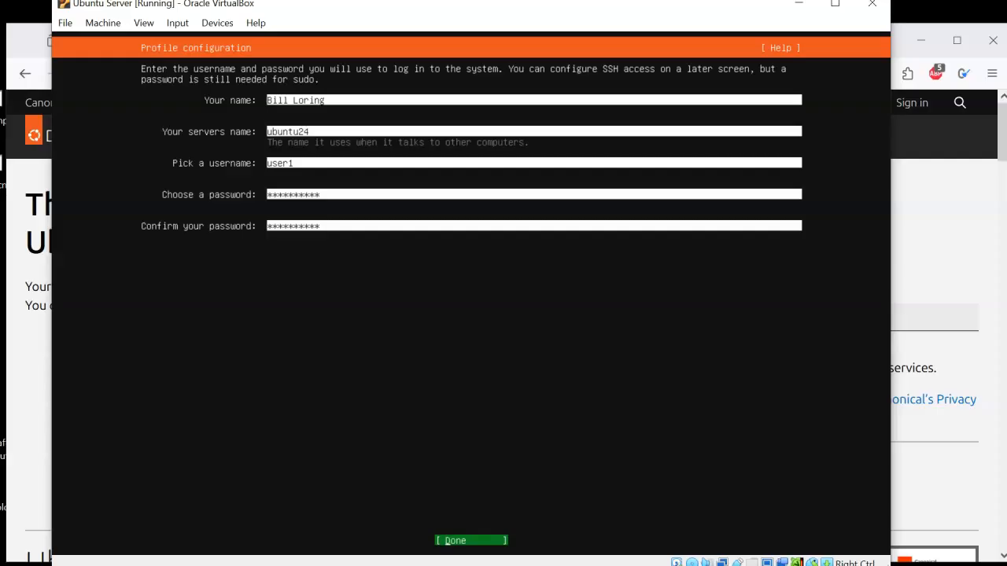
key("Return")
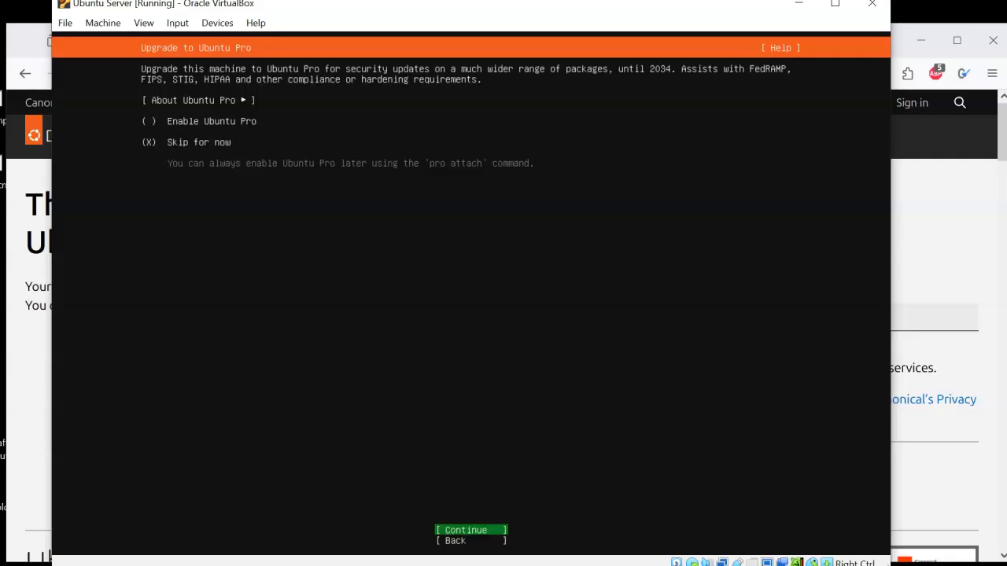
Step: Skip Ubuntu Pro for now and choose to install the OpenSSH server without importing an SSH key
key("Return")
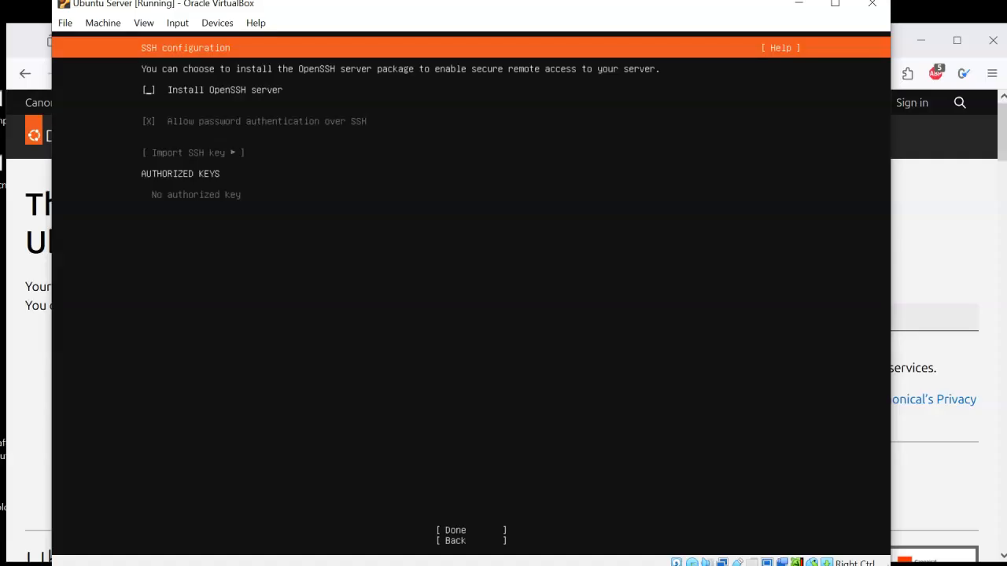
key("space")
key("Down")
key("Tab")
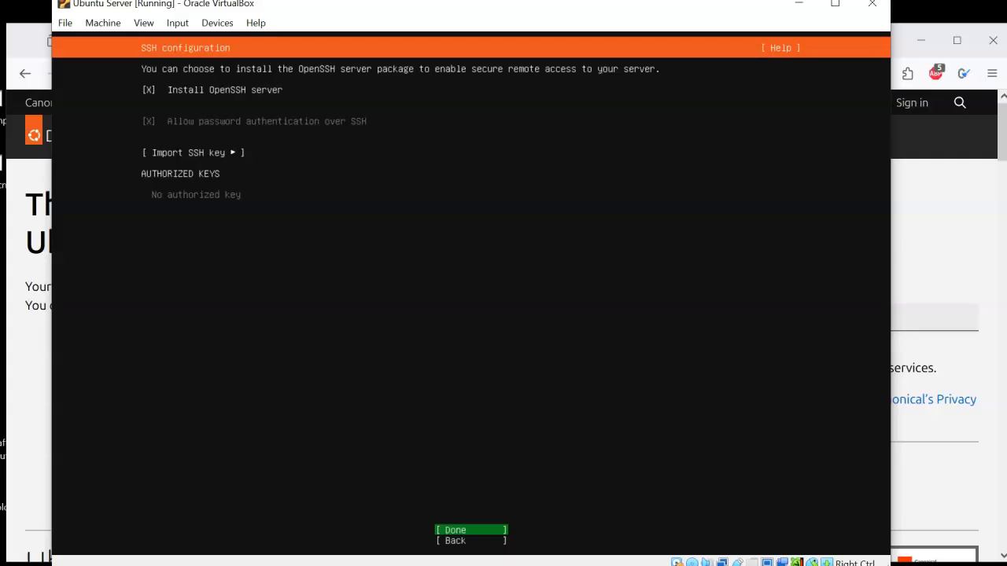
key("Return")
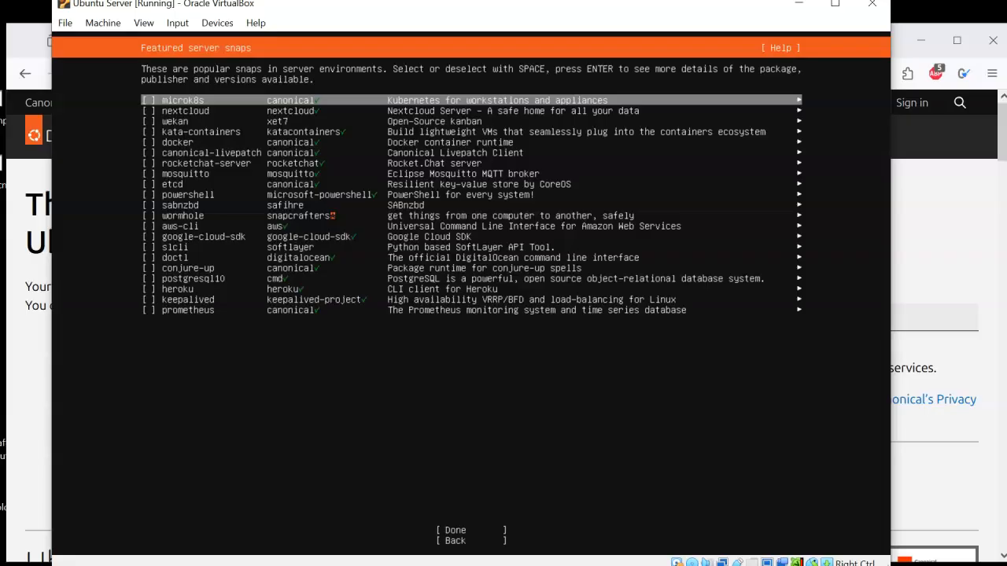
Step: Continue without selecting any featured server snaps, and reboot once the installation is complete
key("Tab")
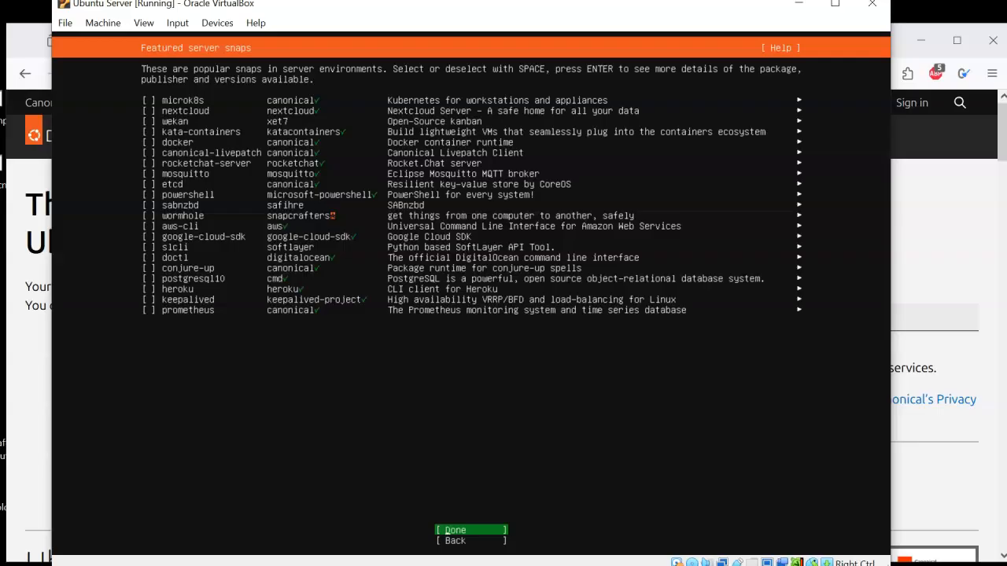
key("Return")
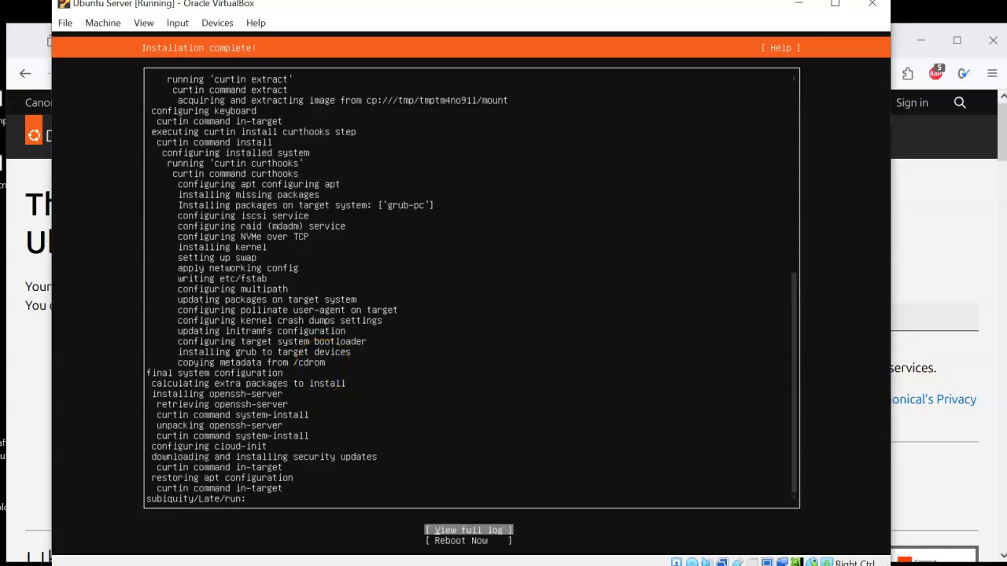
key("Down")
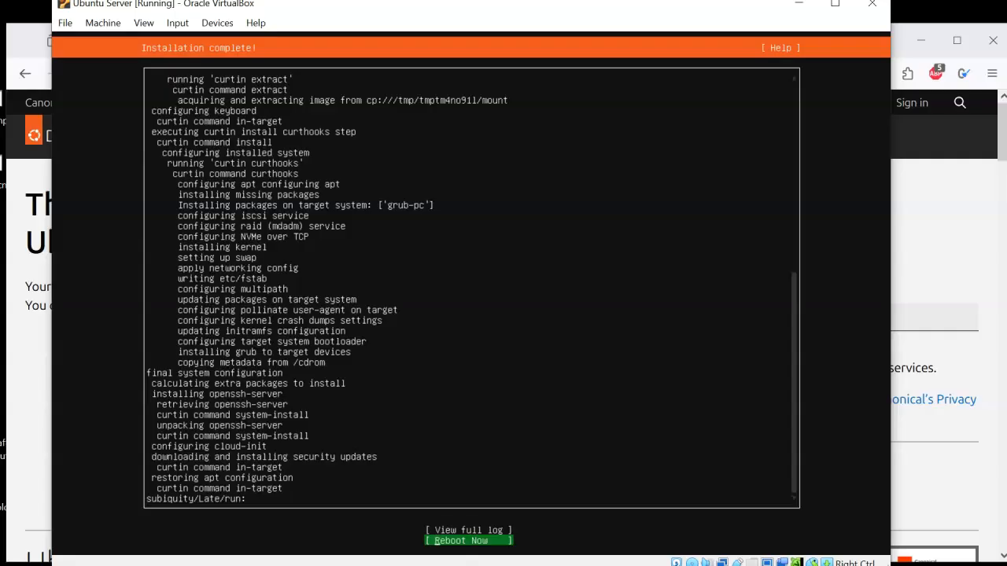
key("Return")
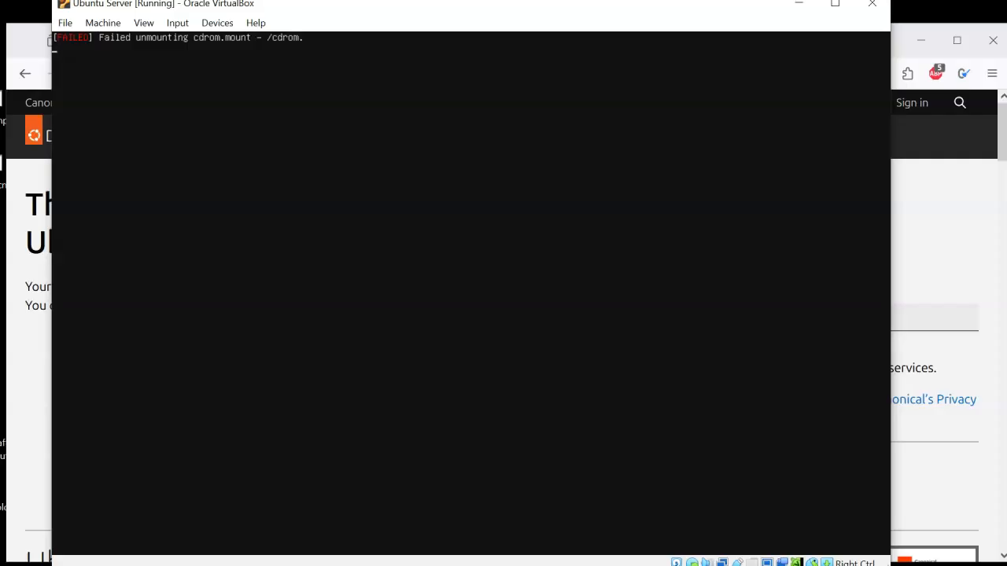
Step: Check the virtual optical drive for the installation medium and continue the reboot into the installed system
left_click(371, 377)
left_click(446, 360)
left_click(439, 350)
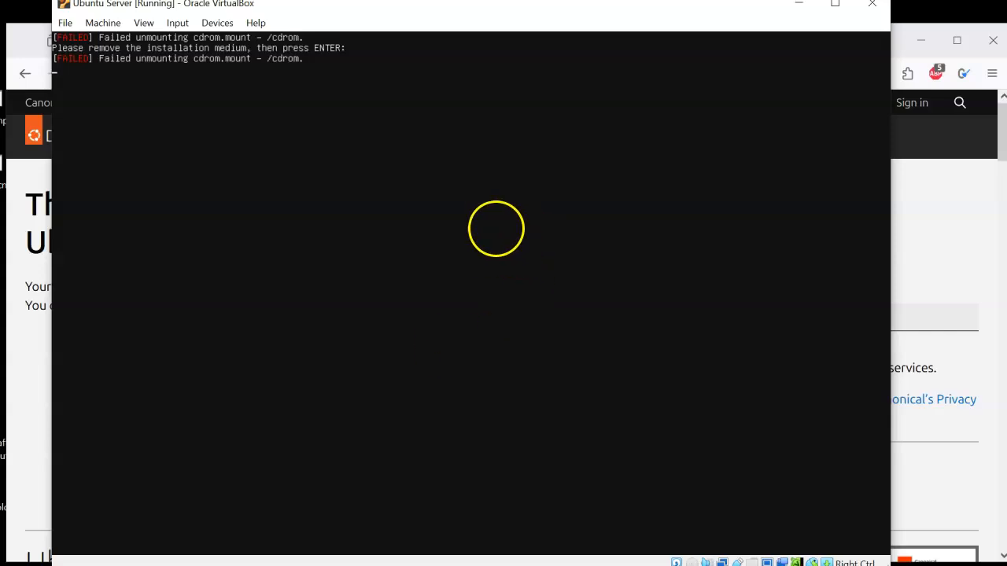
left_click(215, 23)
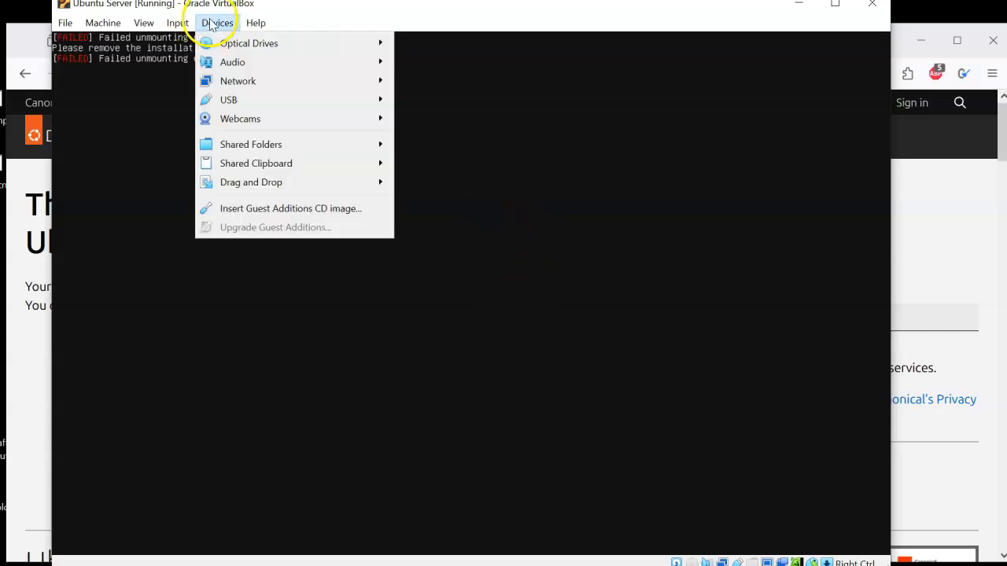
mouse_move(229, 43)
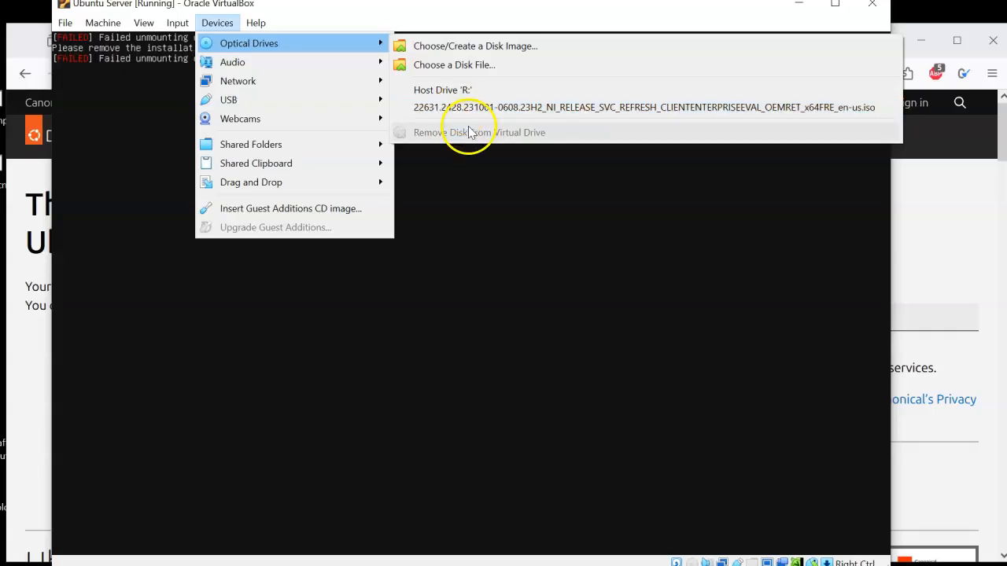
left_click(322, 15)
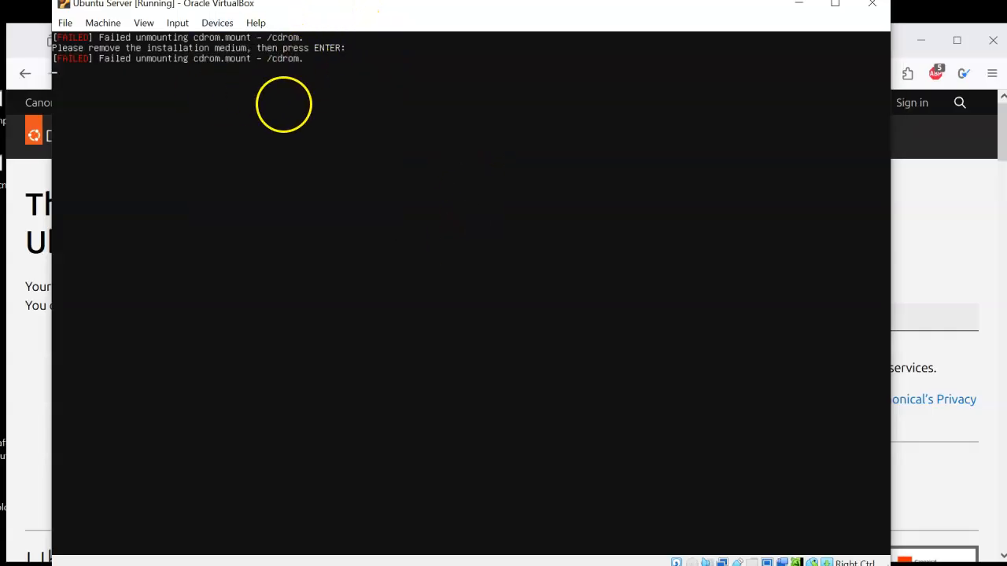
key("Return")
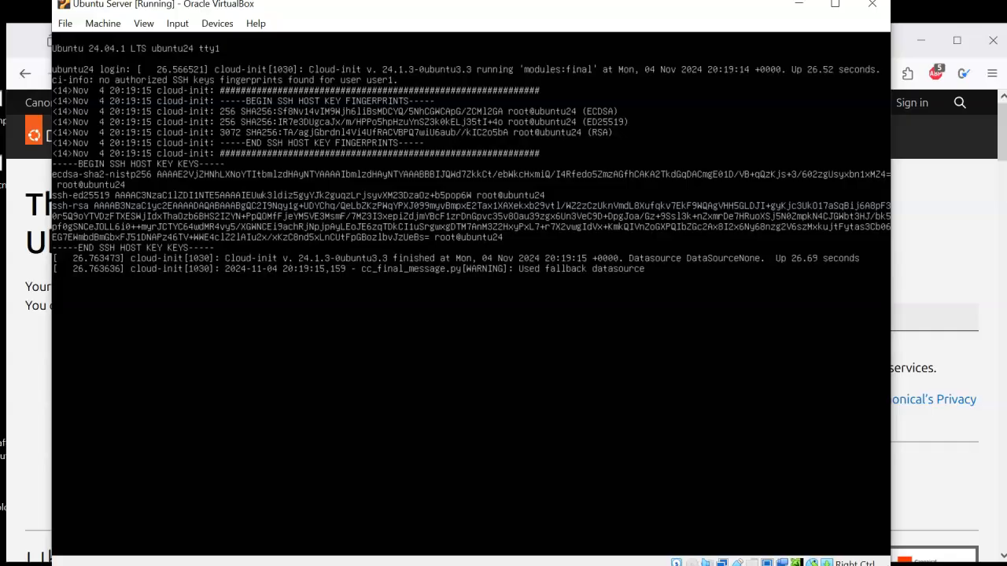
Step: Log in to the ubuntu24 console as user1 with the account password
key("Return")
type("ussser")
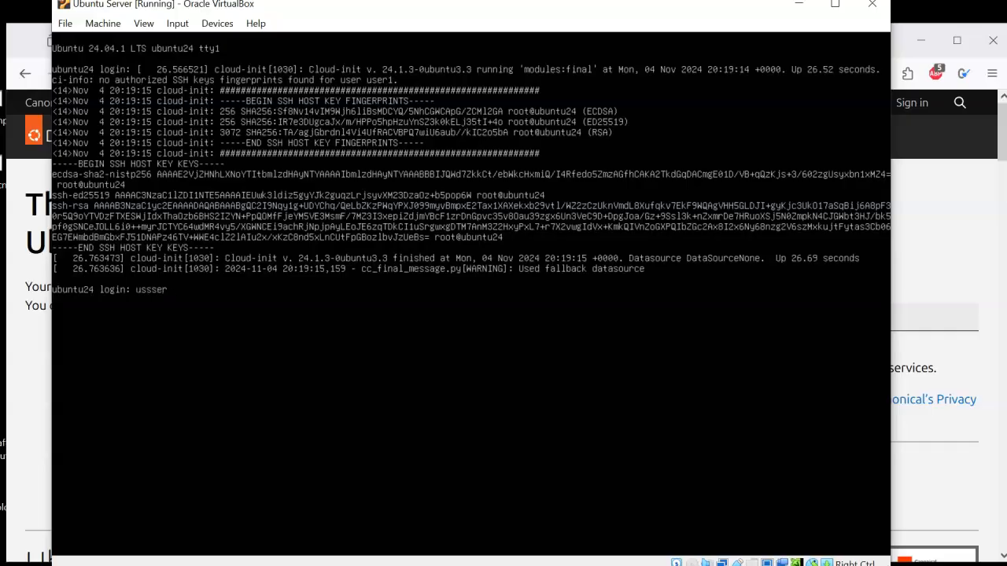
key("BackSpace")
key("BackSpace")
key("BackSpace")
type("er1")
key("Return")
key("Return")
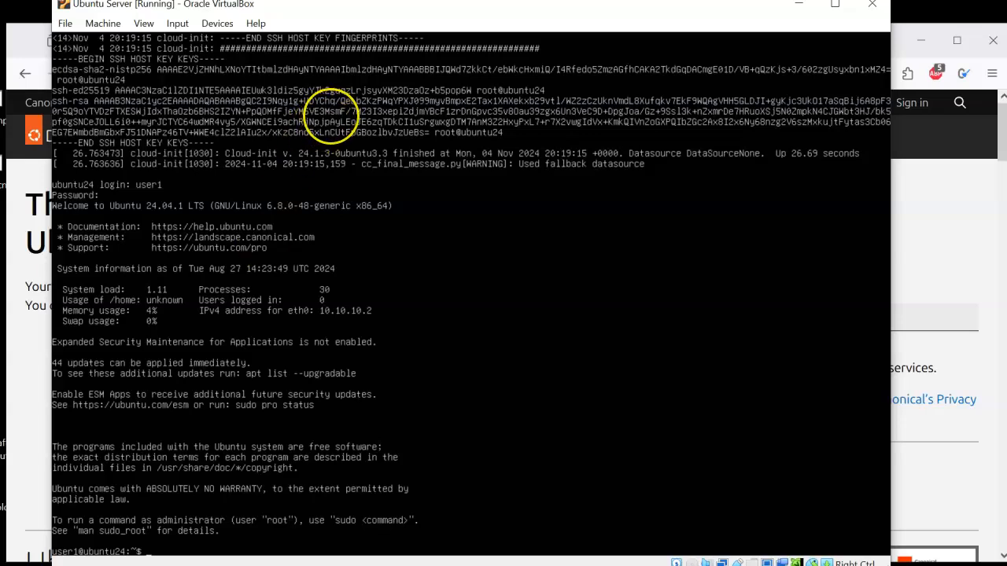
Step: Clear the terminal screen with the clear command
type("clear")
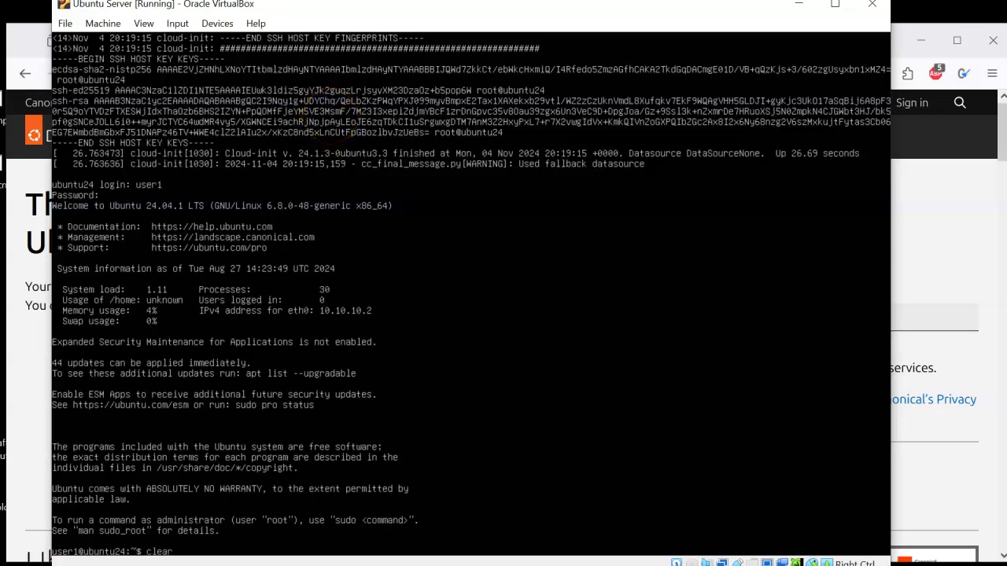
key("Return")
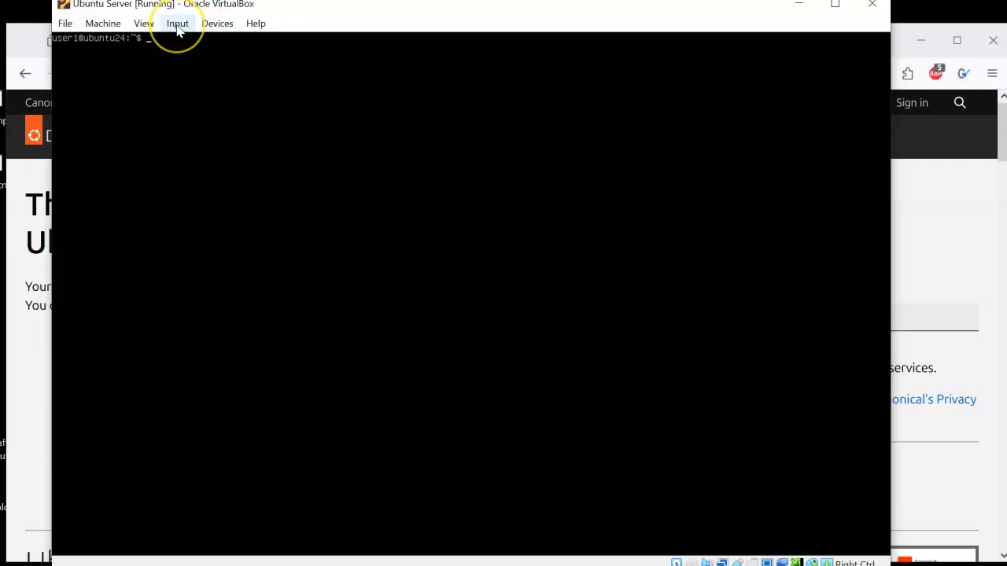
left_click(181, 123)
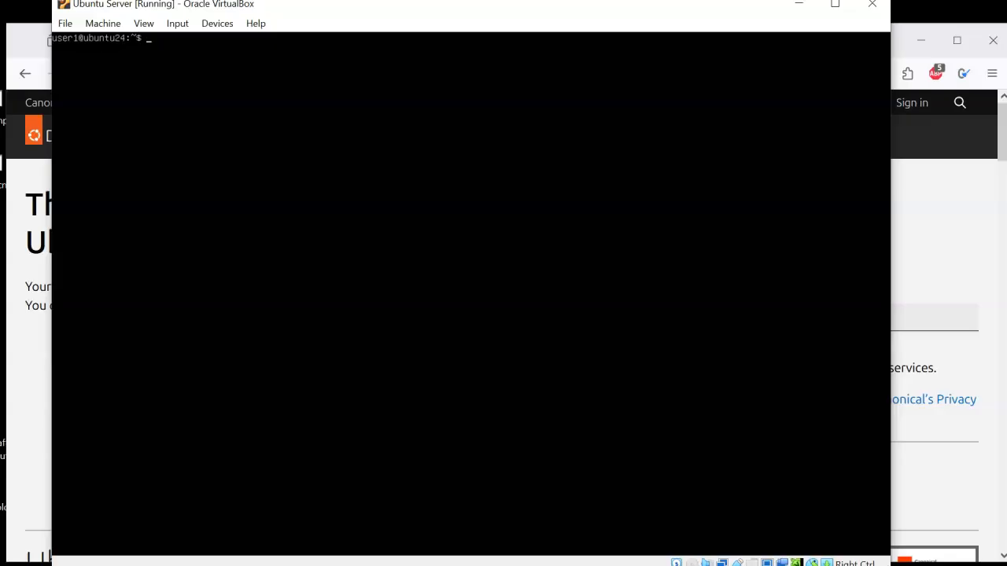
Step: Run sudo passwd root, authenticate with the account password, and enter and confirm a new root password
type("sudo passwd root")
key("Return")
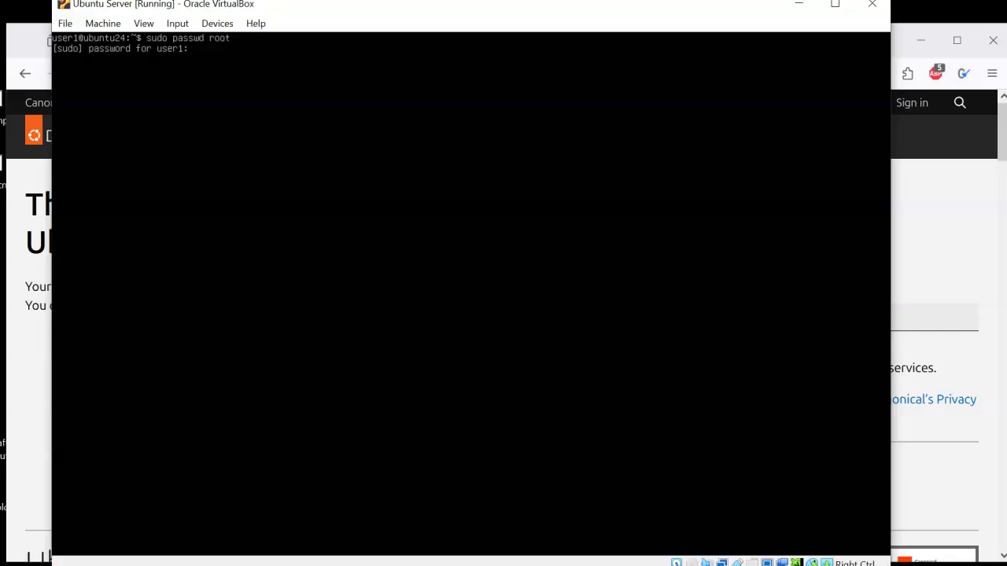
key("Return")
key("Return")
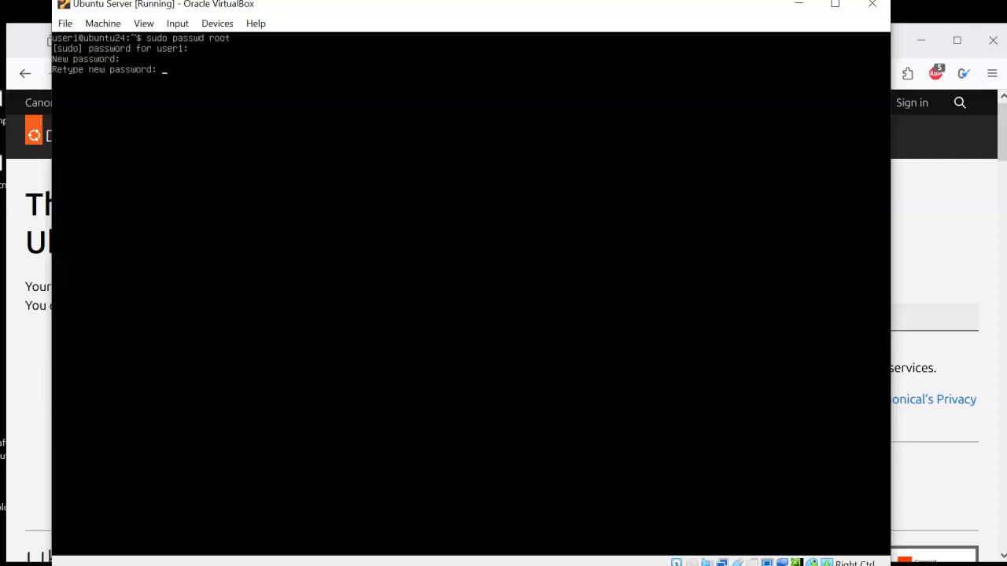
key("Return")
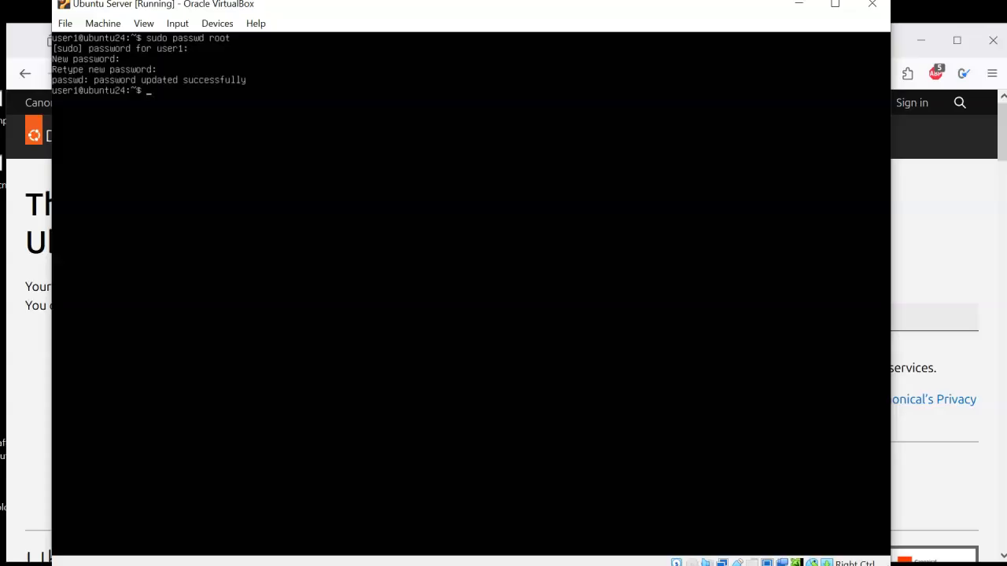
Step: Shut down the virtual machine with the poweroff command
type("poweroff")
key("Return")
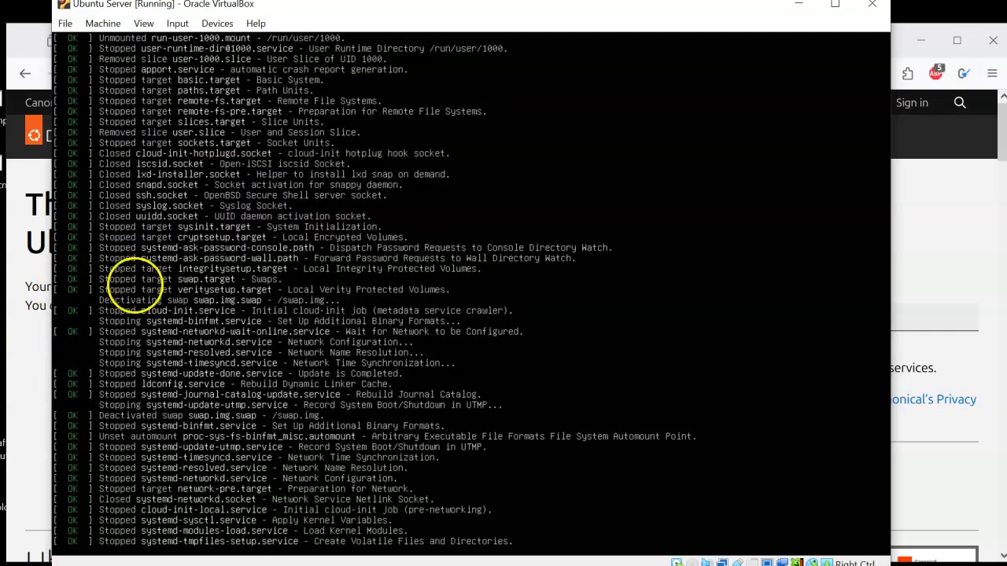